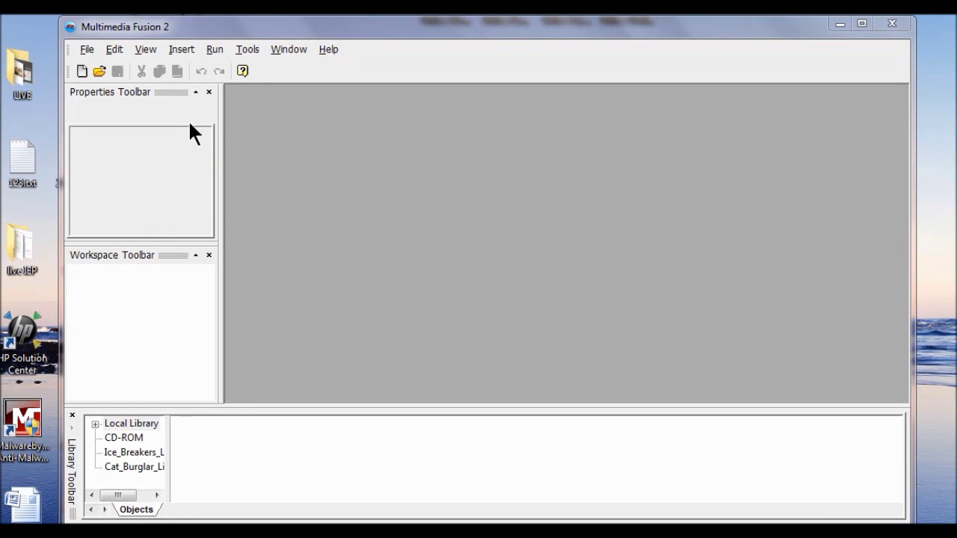
Create a new application and rename it Alien_Attack.
{"action": "left_click", "coordinate": [82, 67]}
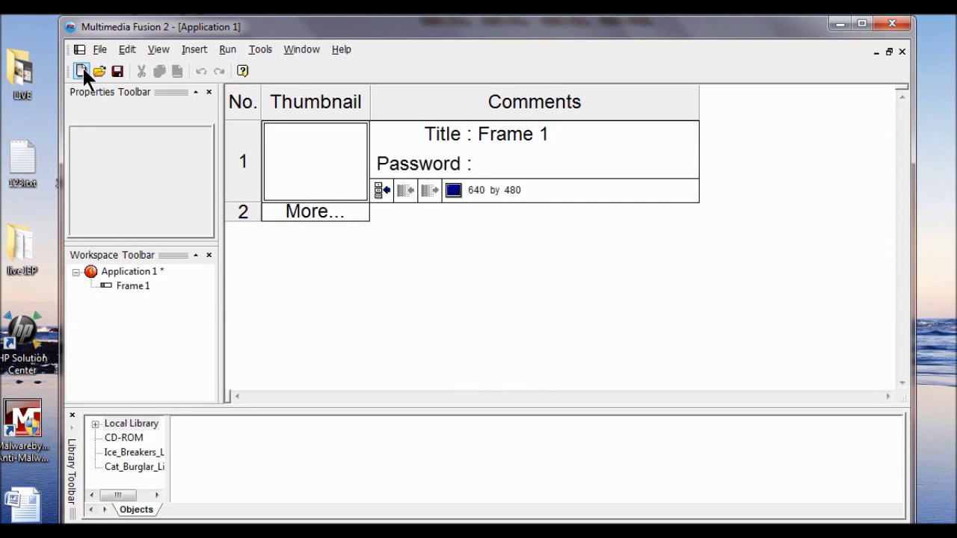
{"action": "left_click", "coordinate": [144, 272]}
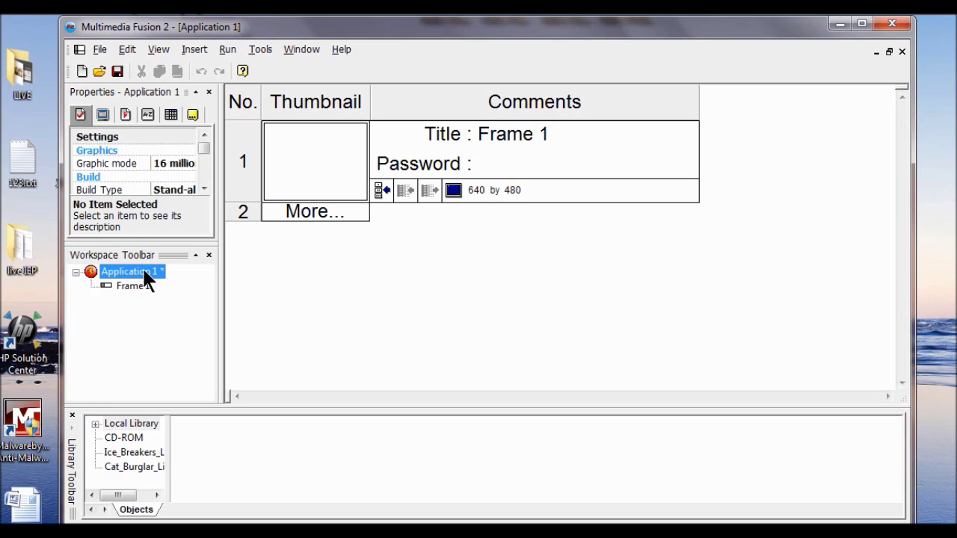
{"action": "right_click", "coordinate": [145, 274]}
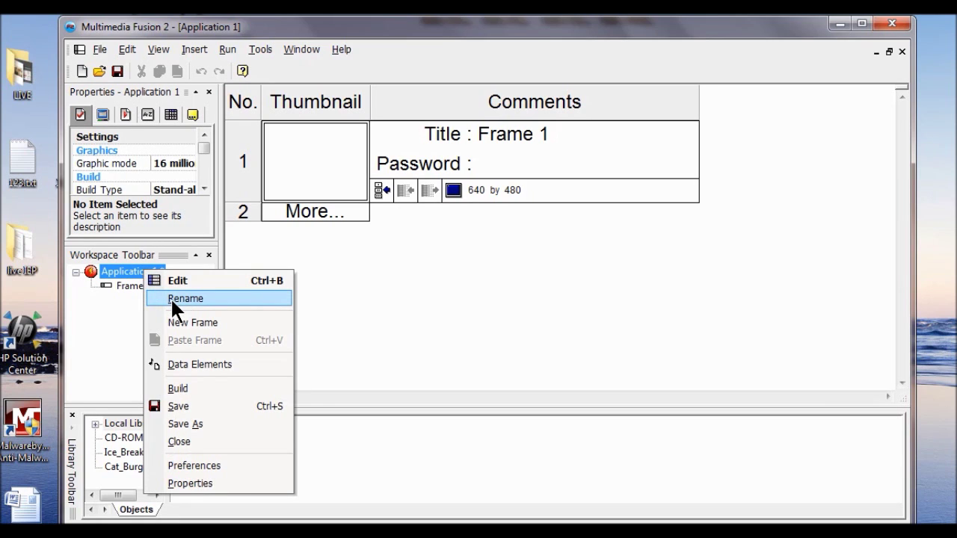
{"action": "left_click", "coordinate": [170, 298]}
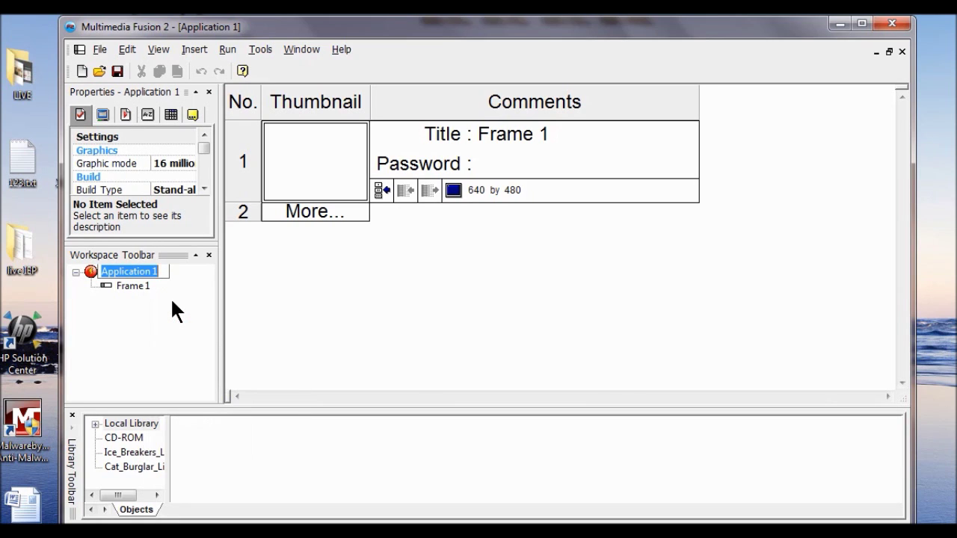
{"action": "type", "text": "A"}
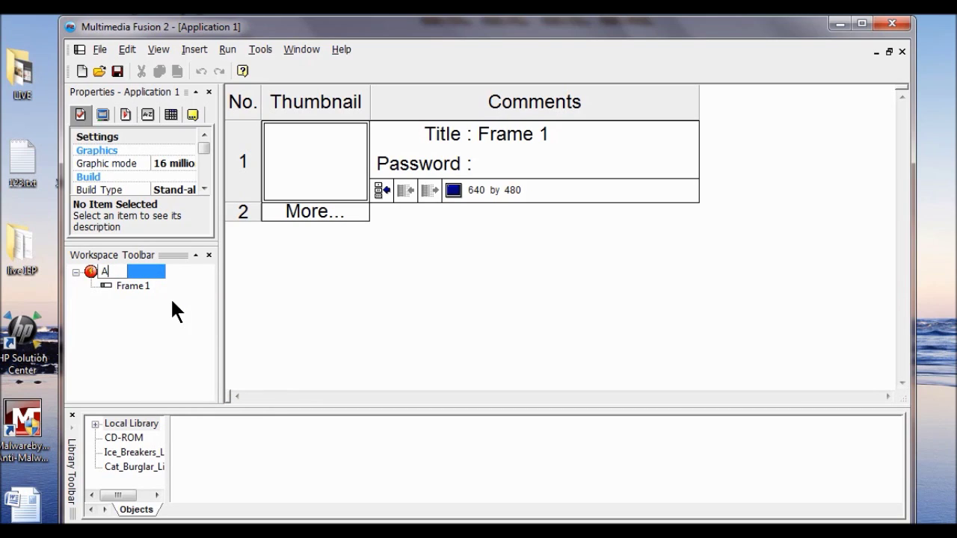
{"action": "type", "text": "lien_Attack"}
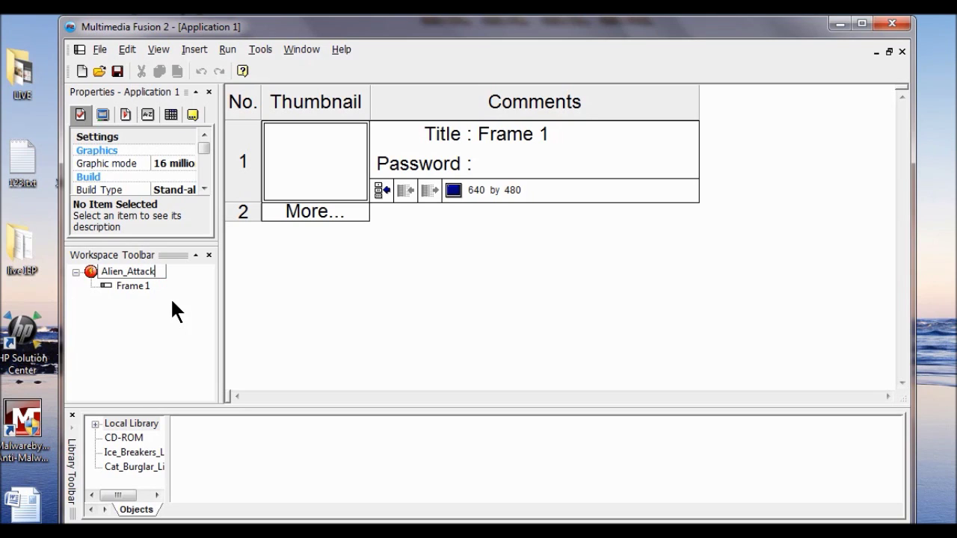
Rename Frame 1 to Game.
{"action": "right_click", "coordinate": [135, 287]}
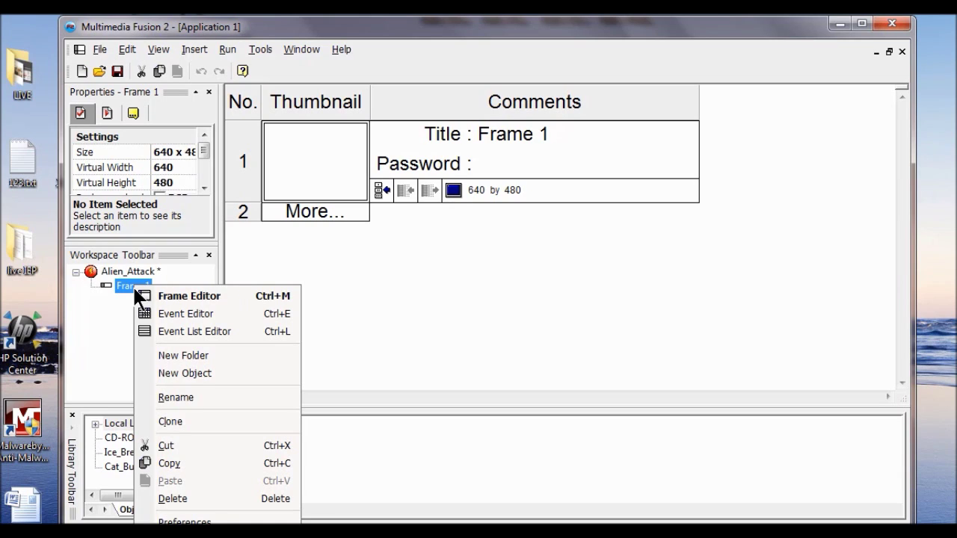
{"action": "left_click", "coordinate": [200, 397]}
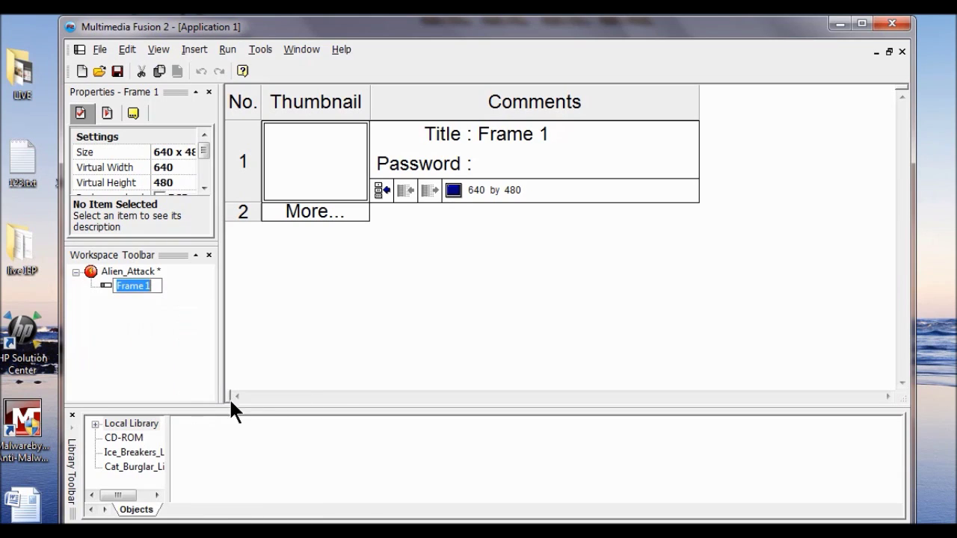
{"action": "type", "text": "Game"}
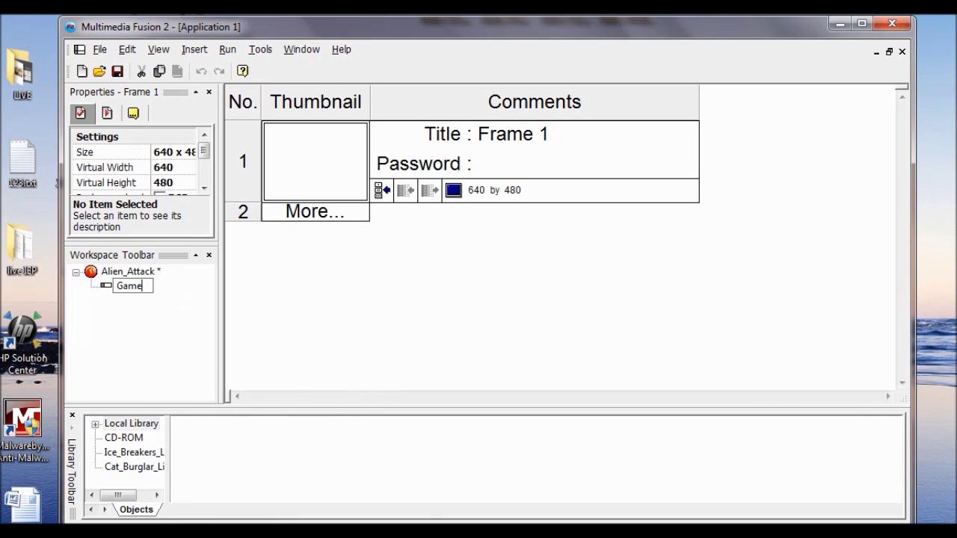
{"action": "key", "text": "Return"}
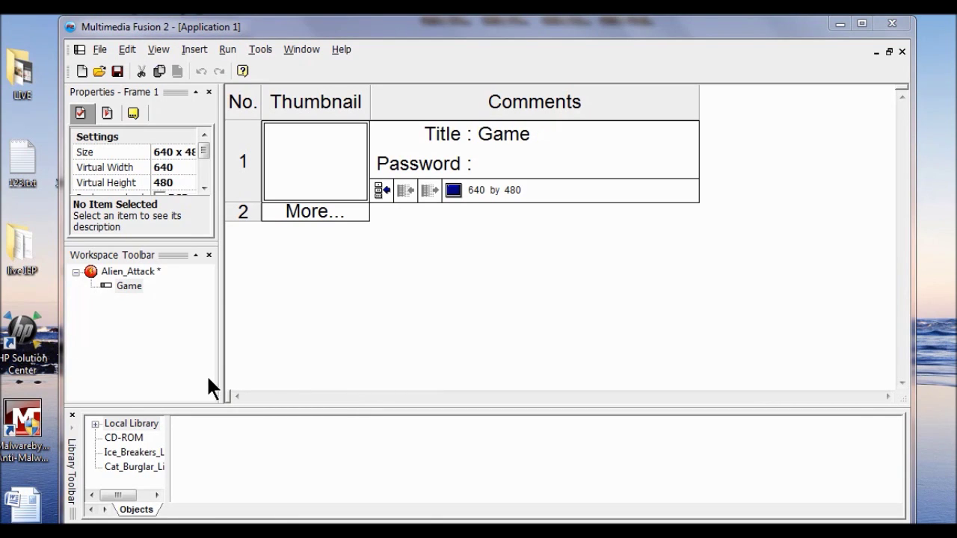
Open the Game frame for editing and create a new local object library.
{"action": "double_click", "coordinate": [128, 285]}
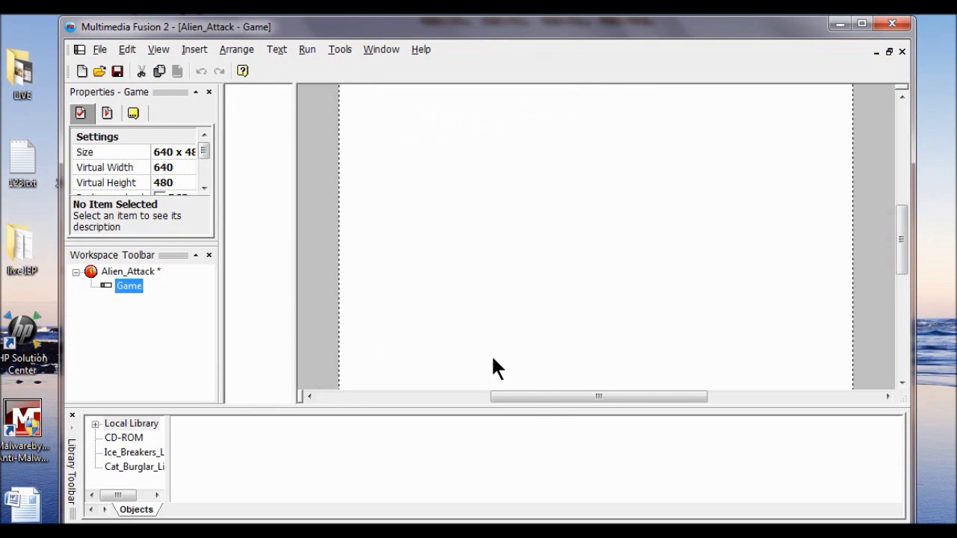
{"action": "mouse_move", "coordinate": [542, 395]}
{"action": "left_mouse_down"}
{"action": "mouse_move", "coordinate": [516, 397]}
{"action": "mouse_move", "coordinate": [538, 396]}
{"action": "left_mouse_up"}
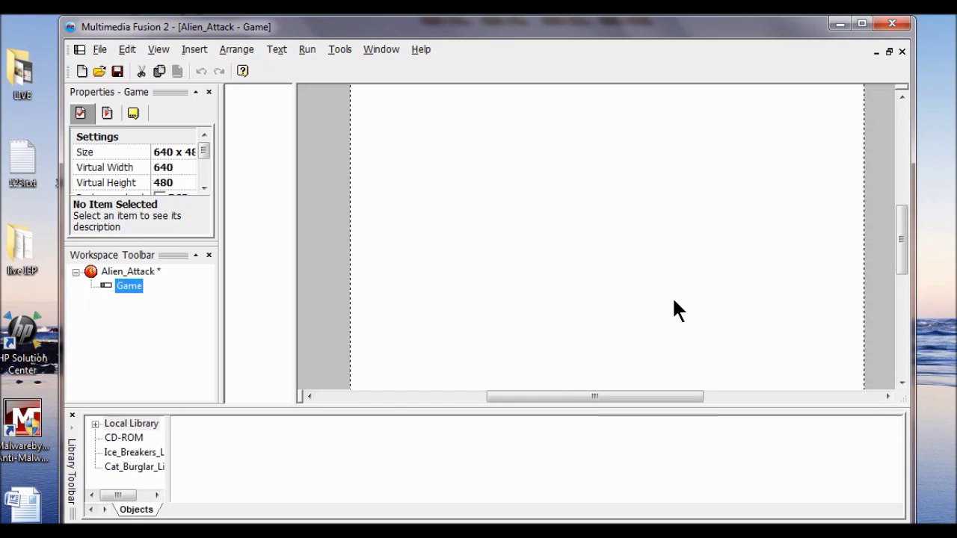
{"action": "right_click", "coordinate": [124, 474]}
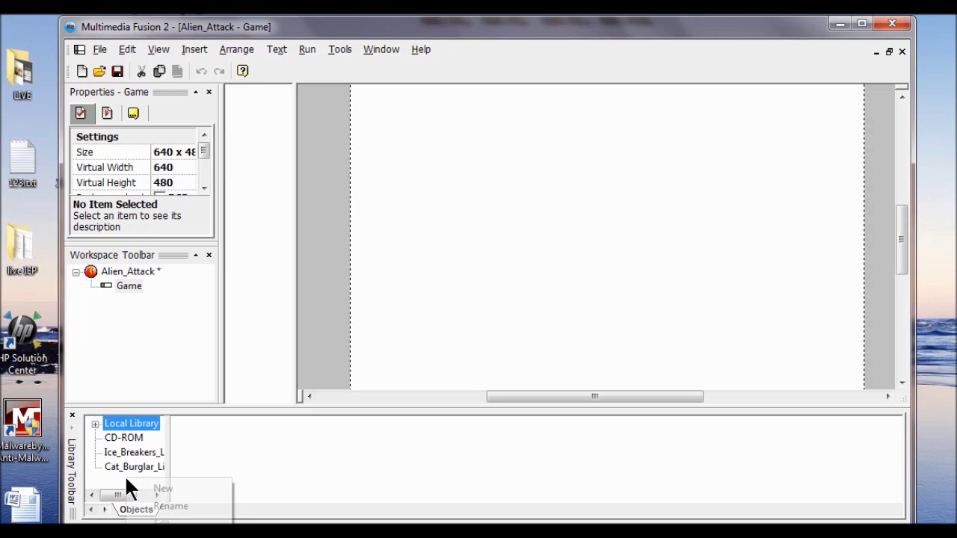
{"action": "left_click", "coordinate": [171, 488]}
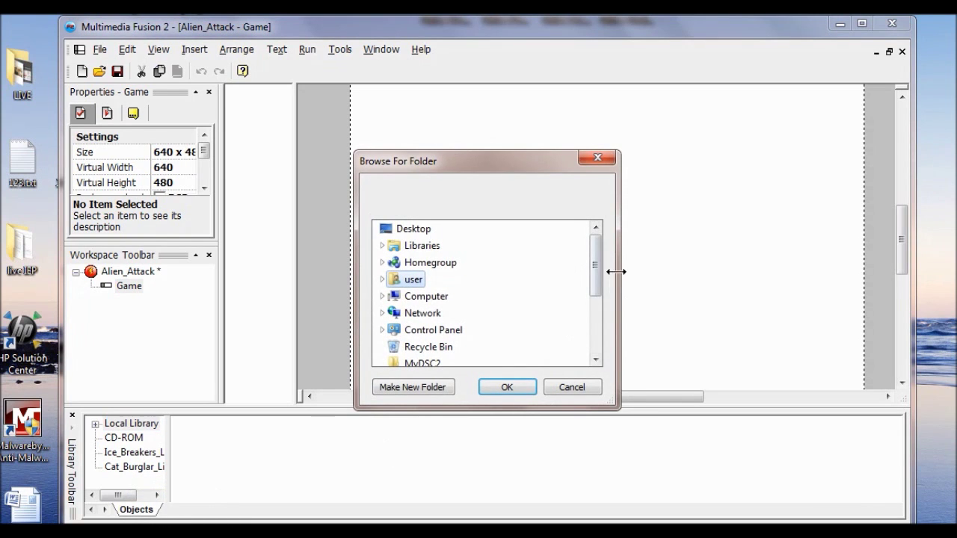
Point the new library at the Project_4/Alien_Attack_Library folder.
{"action": "double_click", "coordinate": [421, 251]}
{"action": "double_click", "coordinate": [445, 266]}
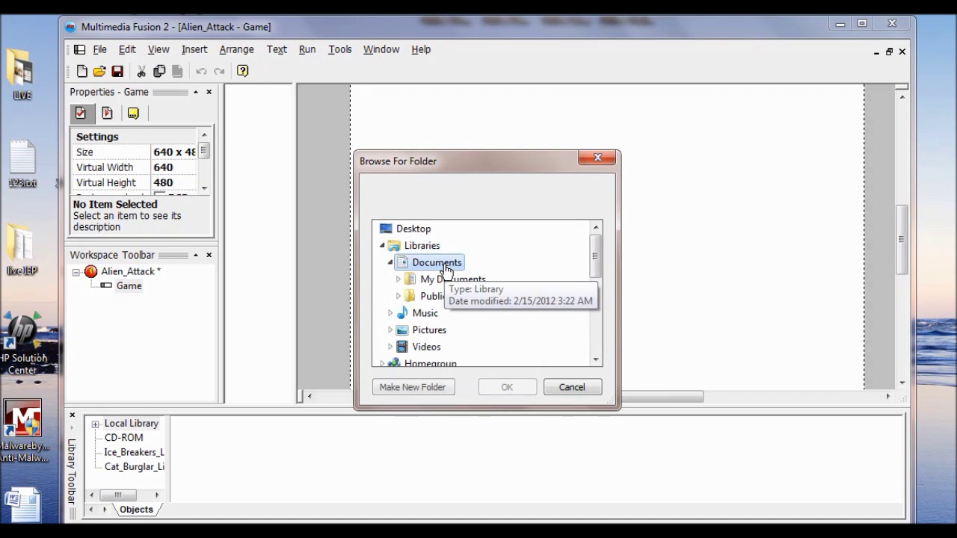
{"action": "double_click", "coordinate": [455, 279]}
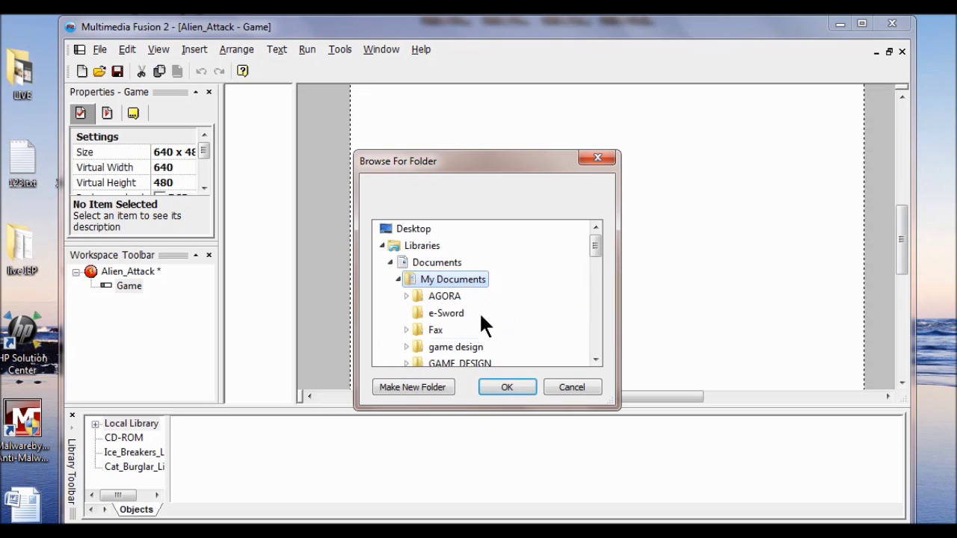
{"action": "double_click", "coordinate": [464, 364]}
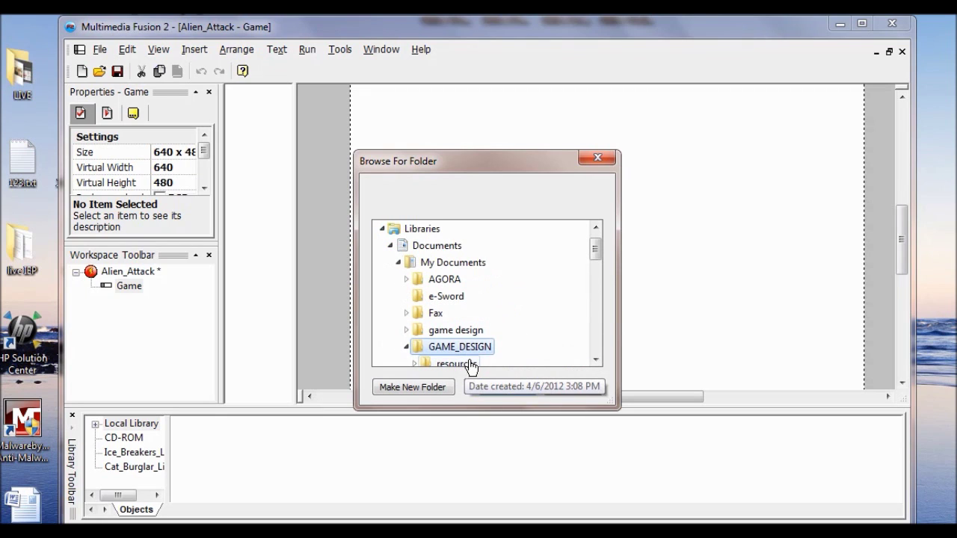
{"action": "left_click_drag", "start_coordinate": [592, 250], "coordinate": [591, 261]}
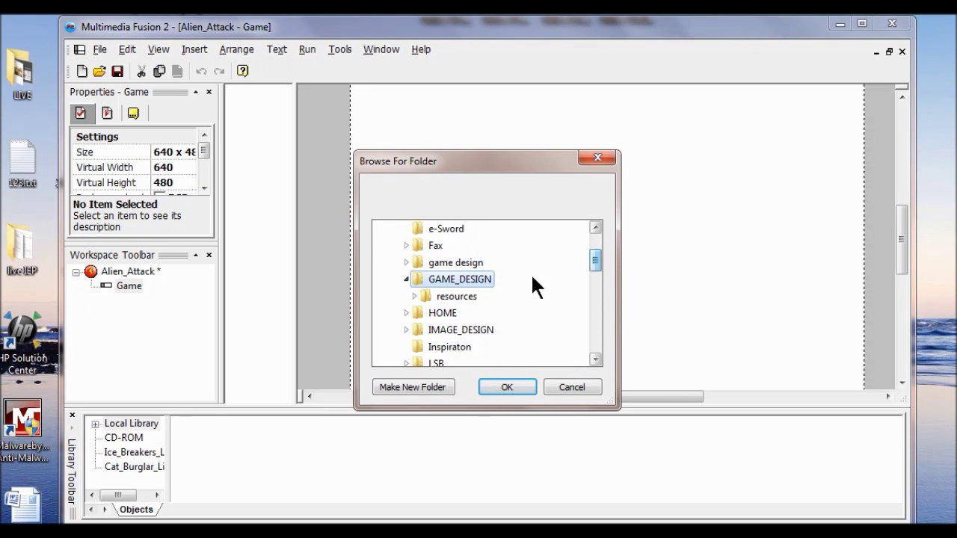
{"action": "double_click", "coordinate": [456, 296]}
{"action": "left_click_drag", "start_coordinate": [597, 258], "coordinate": [594, 270]}
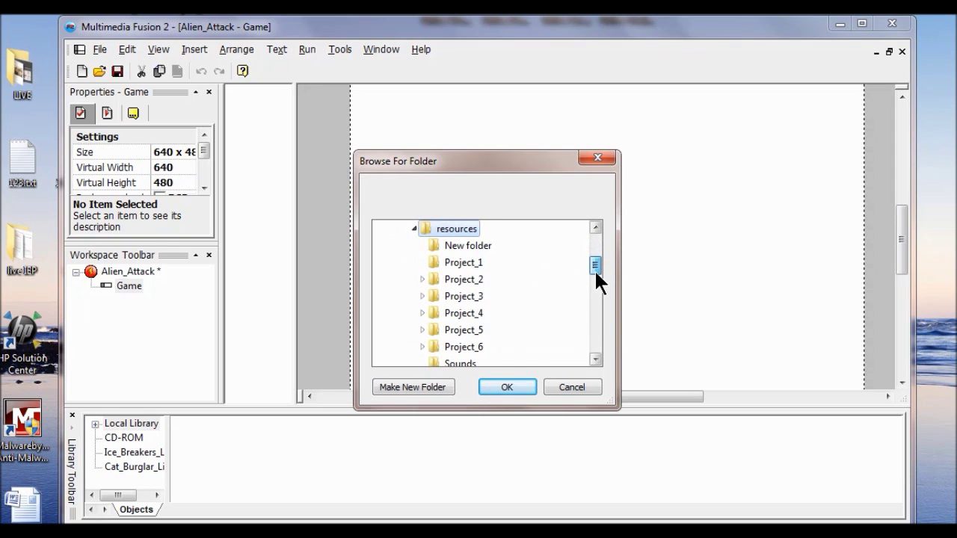
{"action": "double_click", "coordinate": [464, 313]}
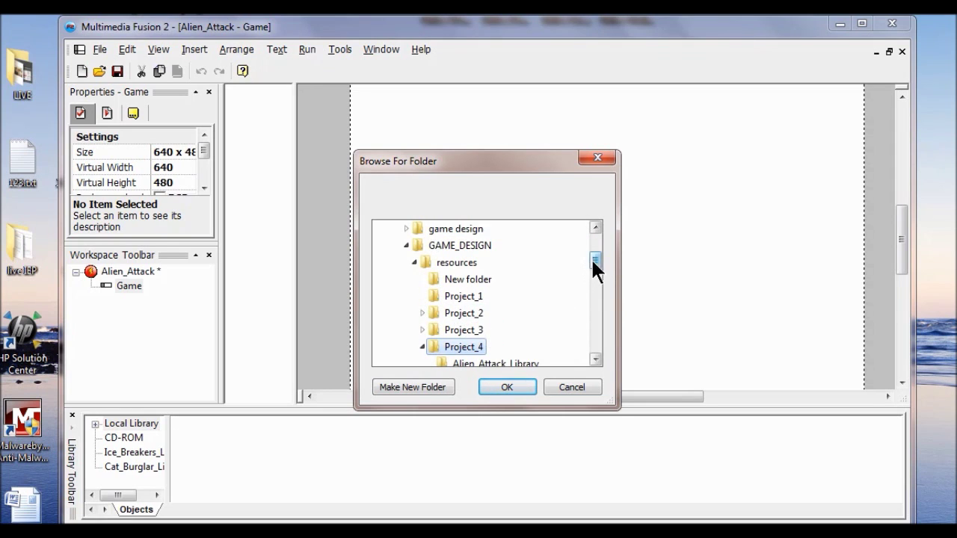
{"action": "left_click_drag", "start_coordinate": [591, 261], "coordinate": [572, 279]}
{"action": "left_click", "coordinate": [513, 298]}
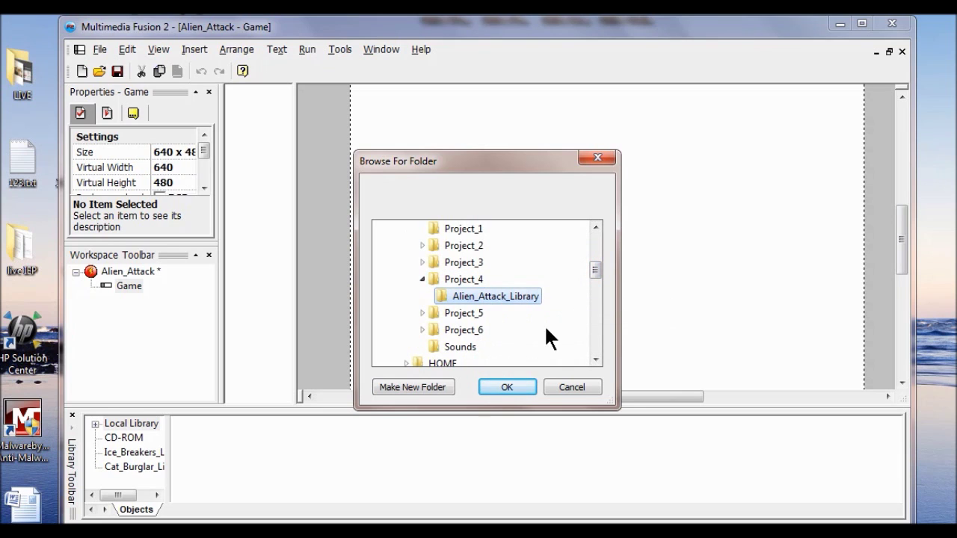
{"action": "left_click", "coordinate": [506, 382]}
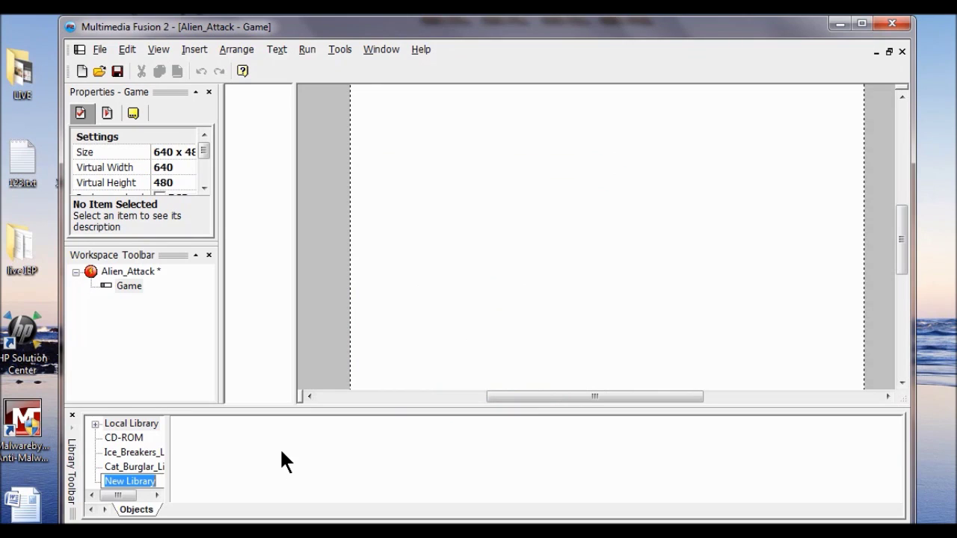
Name the library Alien_Attack_Library and show its contents.
{"action": "type", "text": "Alien_Attack_Library"}
{"action": "type", "text": "ary"}
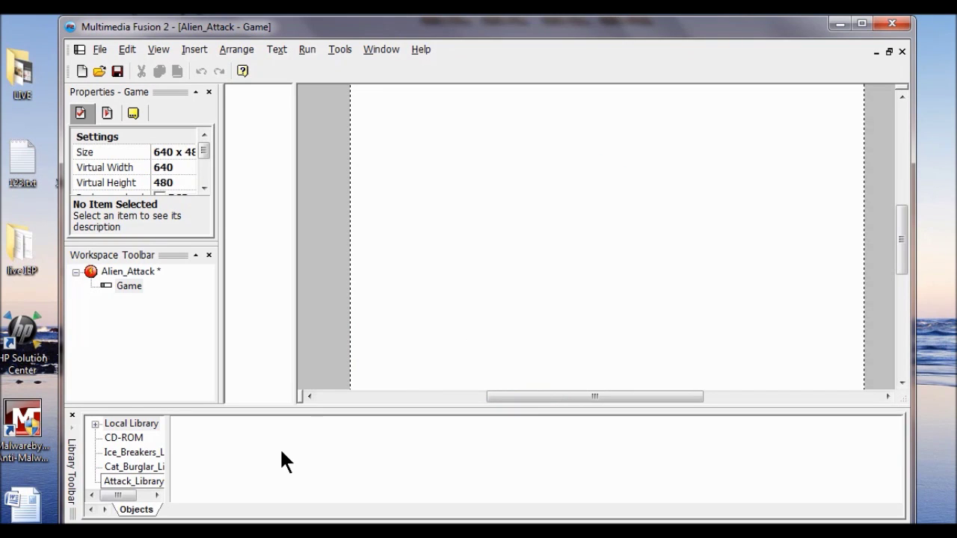
{"action": "key", "text": "Return"}
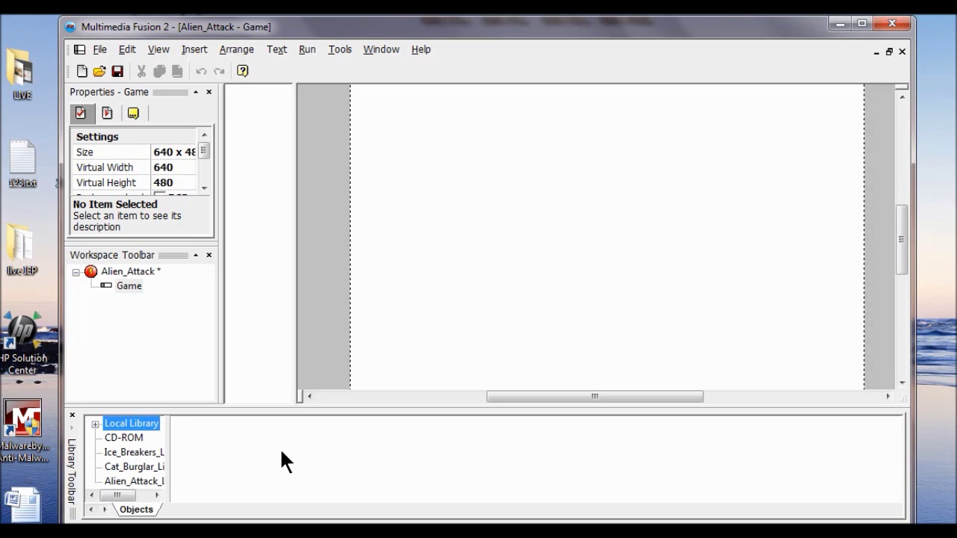
{"action": "left_click", "coordinate": [139, 481]}
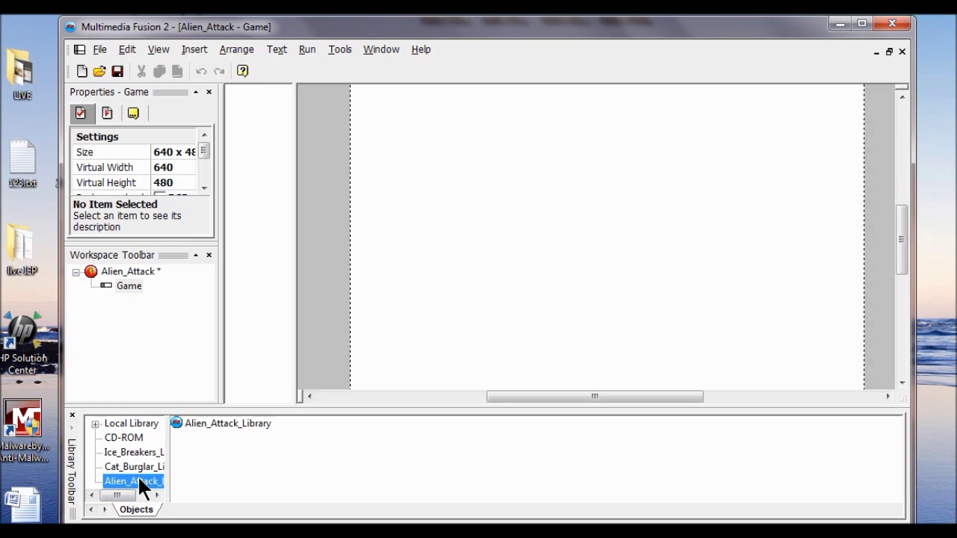
List the Alien_Attack_Library objects and preview the Alien sprite.
{"action": "double_click", "coordinate": [237, 422]}
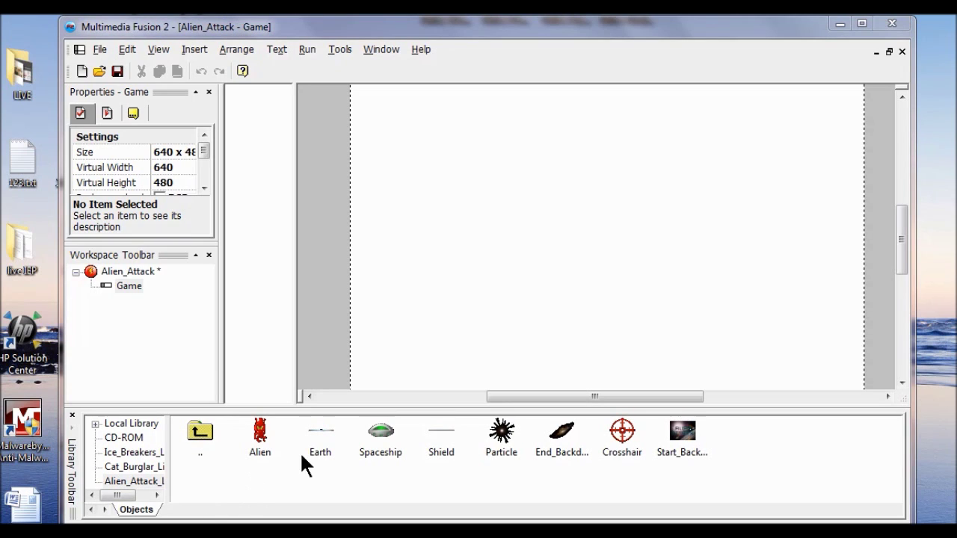
{"action": "right_click", "coordinate": [259, 433]}
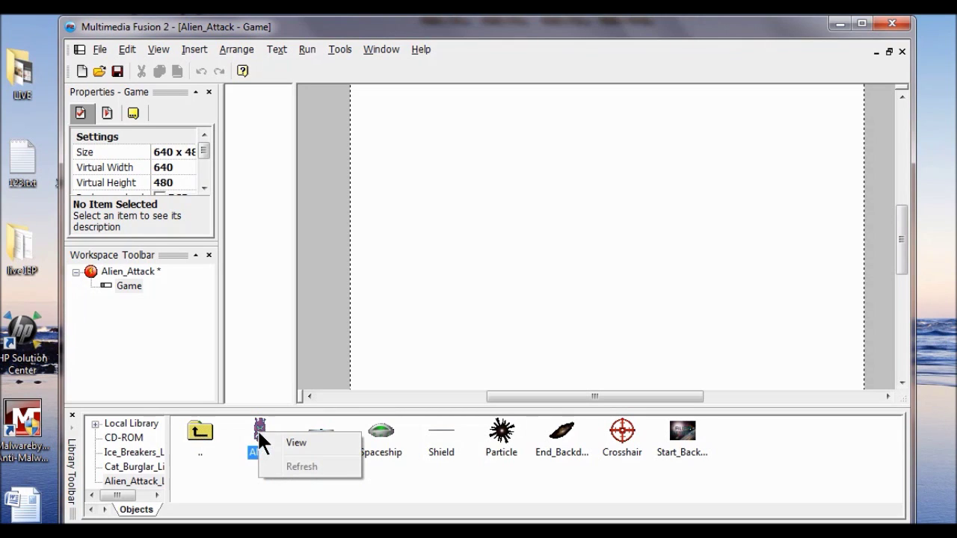
{"action": "left_click", "coordinate": [290, 445]}
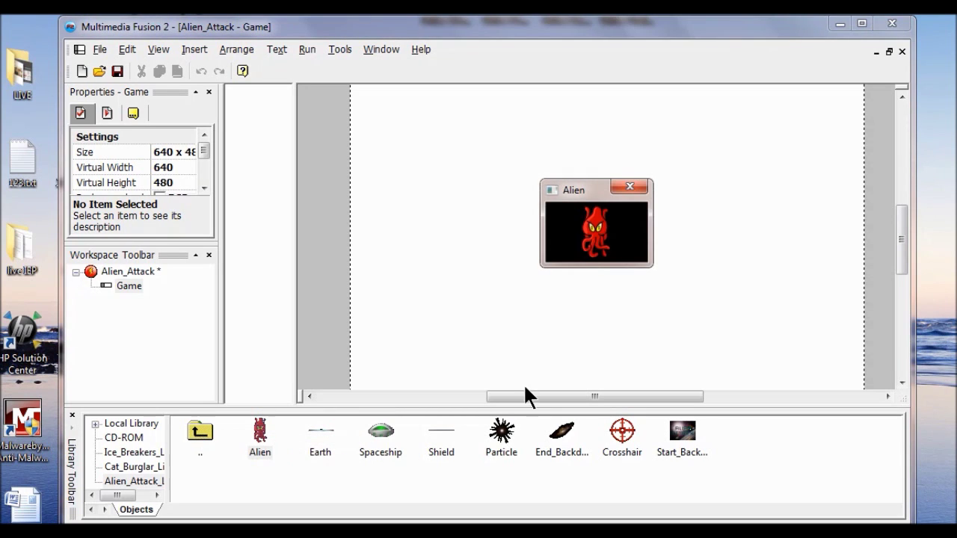
{"action": "left_click", "coordinate": [631, 190]}
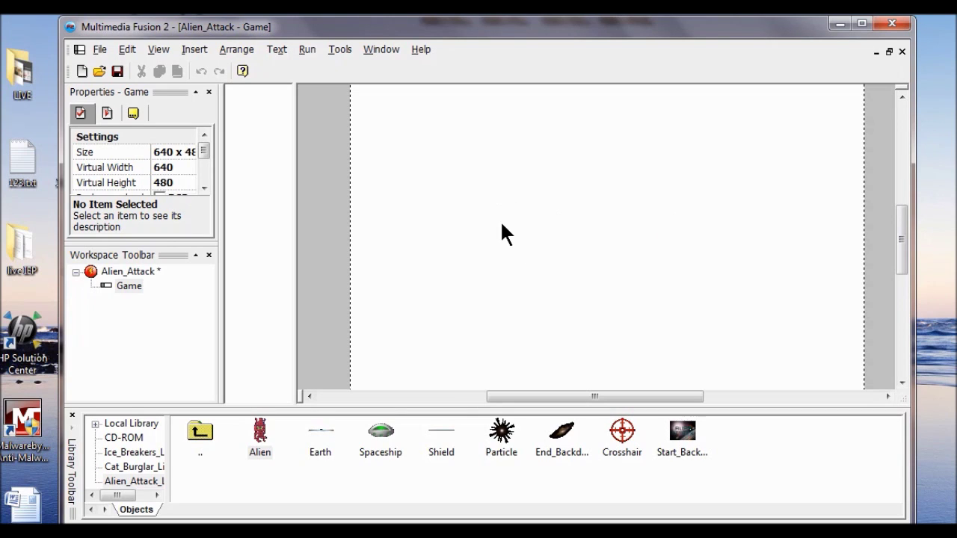
Set the Game frame's background colour to black.
{"action": "left_click", "coordinate": [129, 286]}
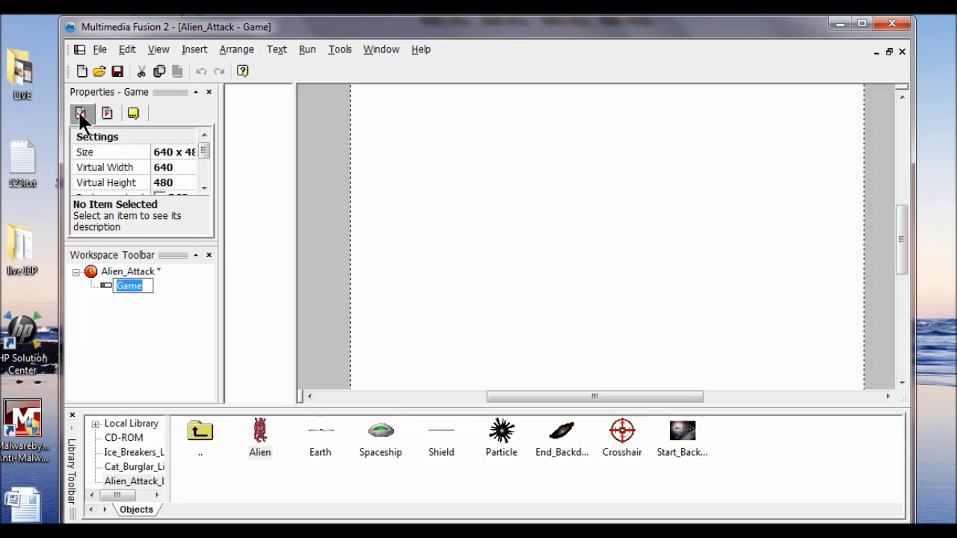
{"action": "left_click_drag", "start_coordinate": [199, 149], "coordinate": [203, 156]}
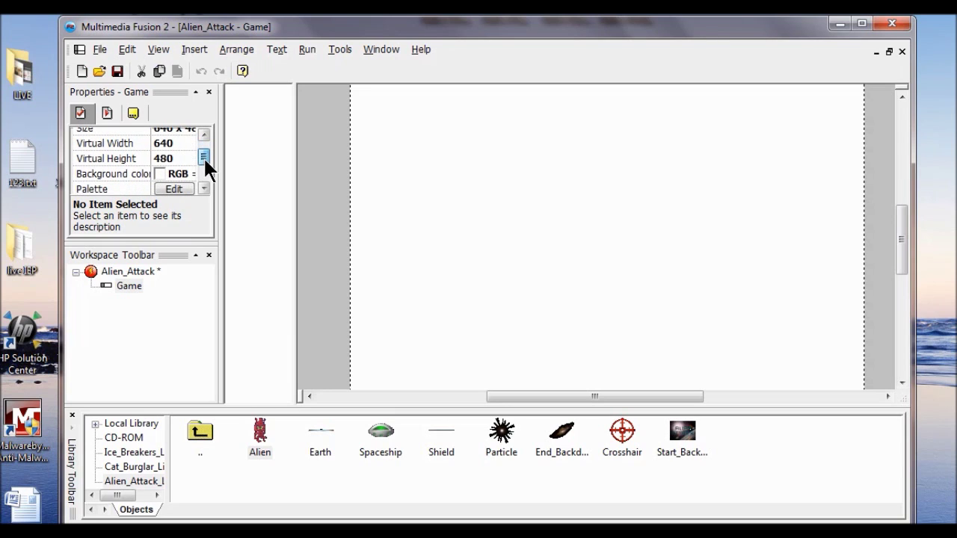
{"action": "left_click", "coordinate": [162, 177]}
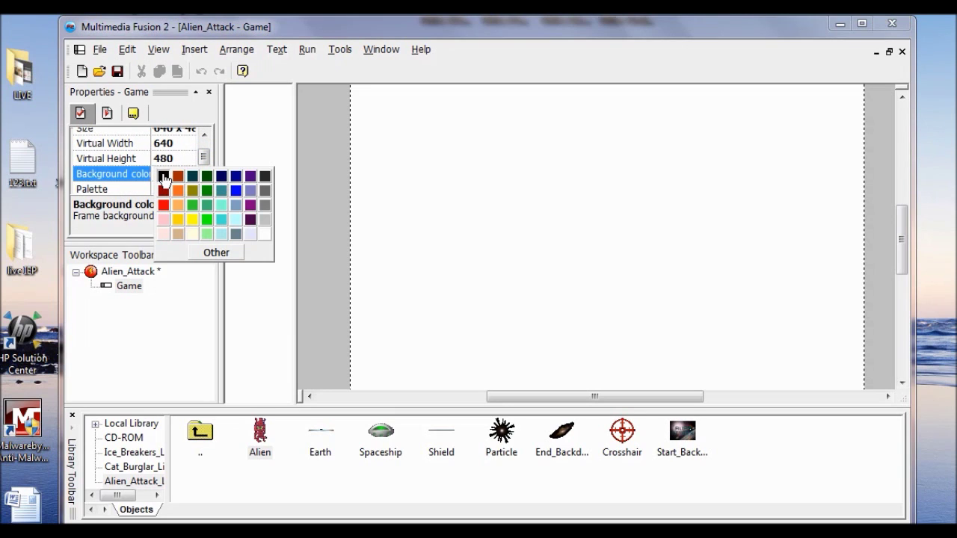
{"action": "left_click", "coordinate": [163, 176]}
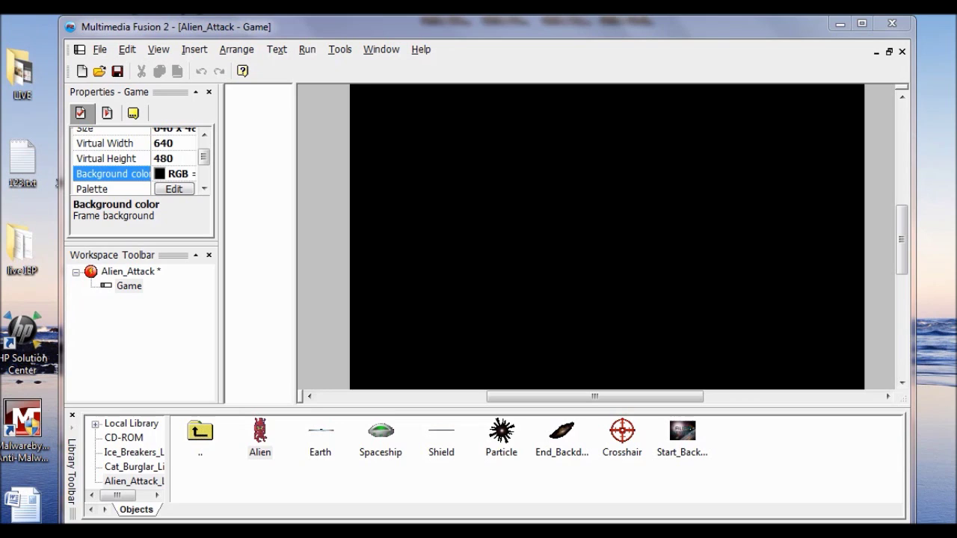
{"action": "left_click", "coordinate": [321, 434]}
Place the Earth object in the frame and align it to the frame's bottom.
{"action": "left_click_drag", "start_coordinate": [324, 433], "coordinate": [357, 329]}
{"action": "right_click", "coordinate": [507, 357]}
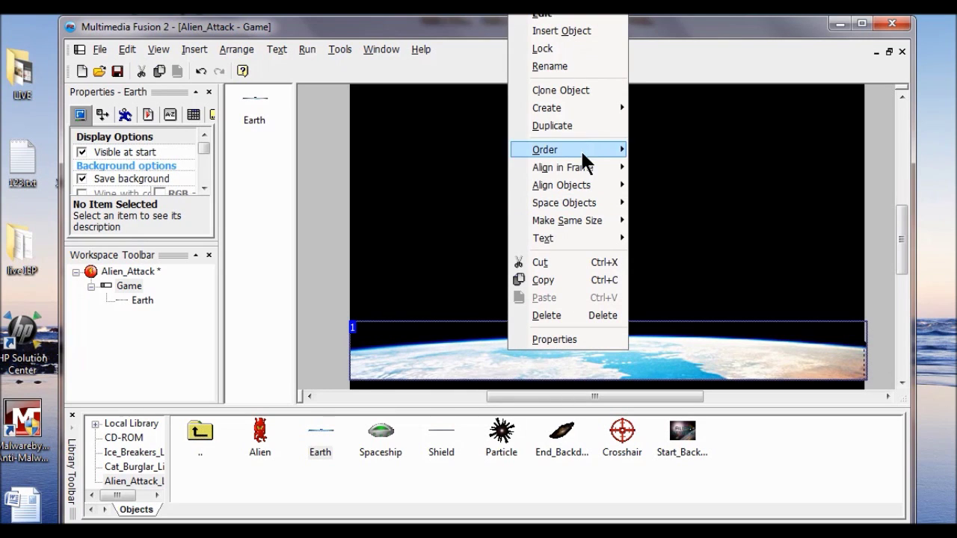
{"action": "mouse_move", "coordinate": [582, 160]}
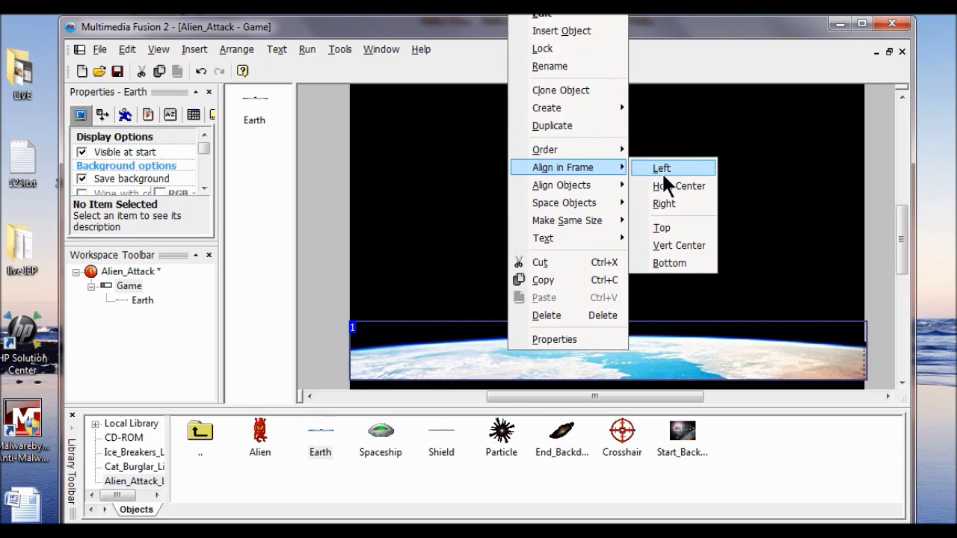
{"action": "left_click", "coordinate": [673, 263]}
{"action": "left_click_drag", "start_coordinate": [901, 254], "coordinate": [904, 284]}
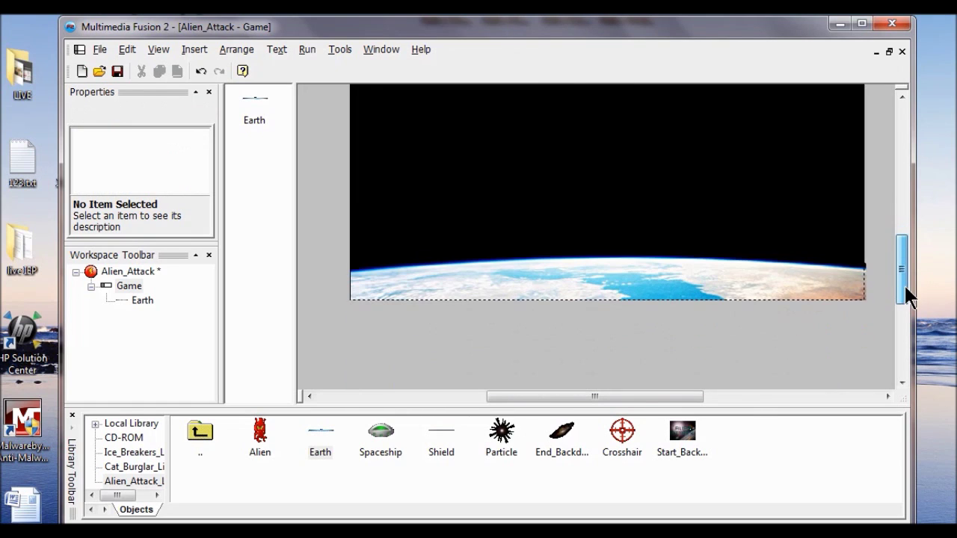
Centre Earth horizontally in the frame and deselect it.
{"action": "right_click", "coordinate": [605, 288]}
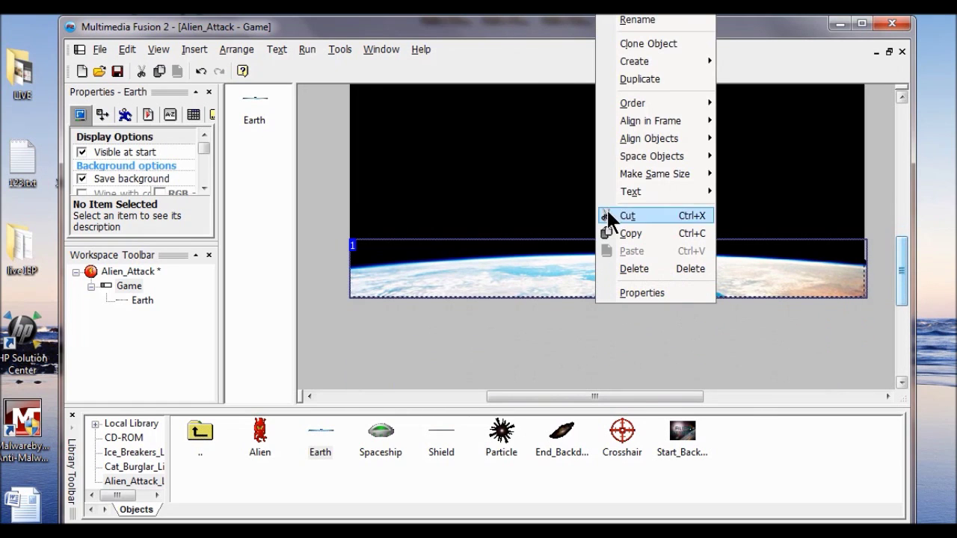
{"action": "mouse_move", "coordinate": [620, 121]}
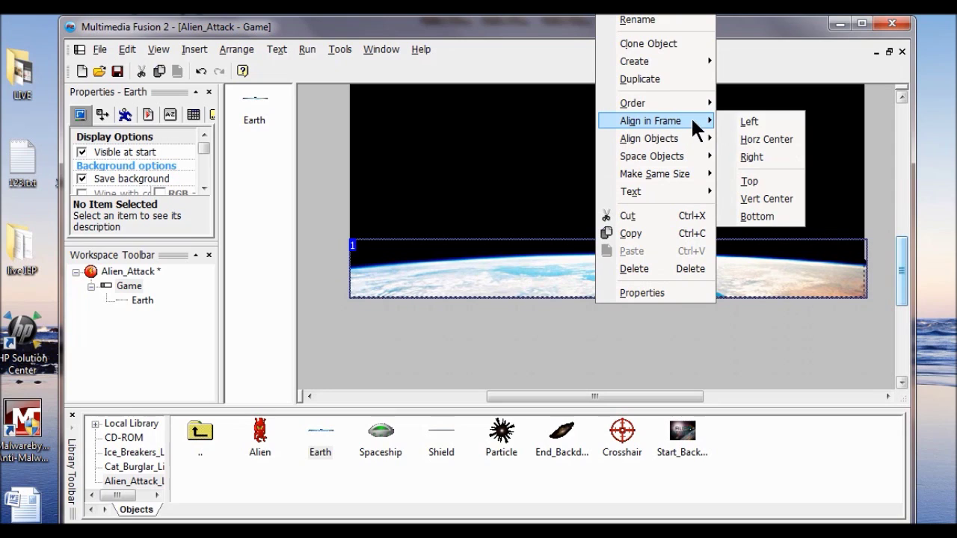
{"action": "left_click", "coordinate": [758, 139]}
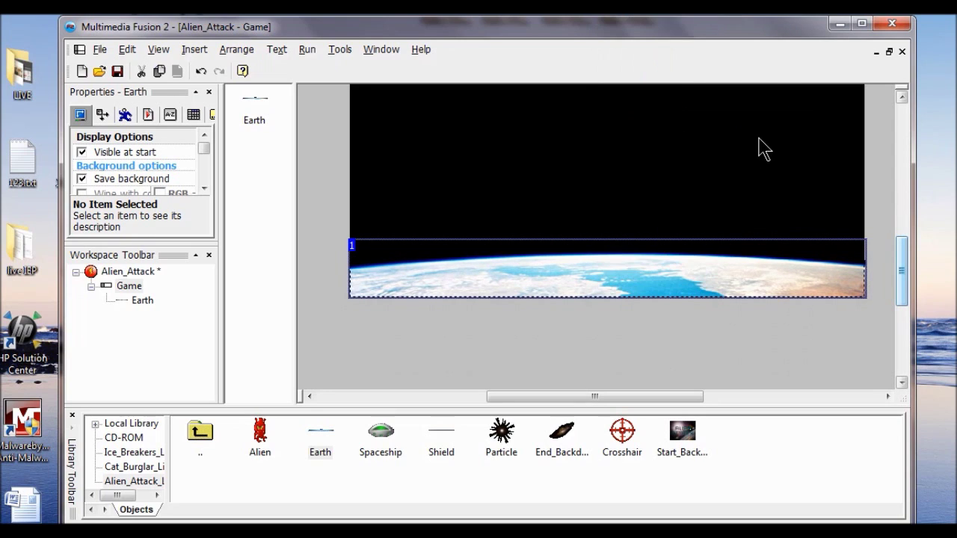
{"action": "right_click_drag", "start_coordinate": [603, 275], "coordinate": [602, 273]}
{"action": "right_click", "coordinate": [586, 271]}
{"action": "right_click", "coordinate": [558, 288]}
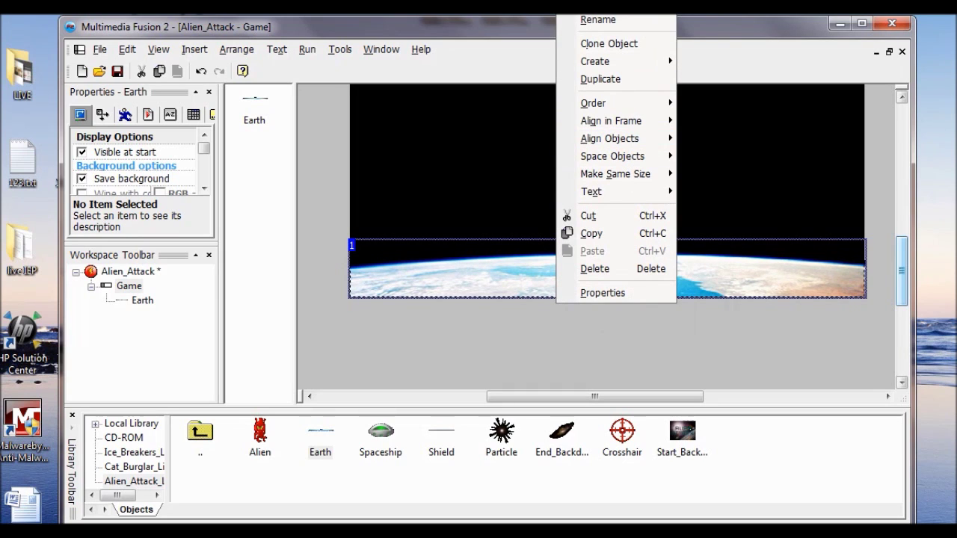
{"action": "left_click", "coordinate": [681, 94]}
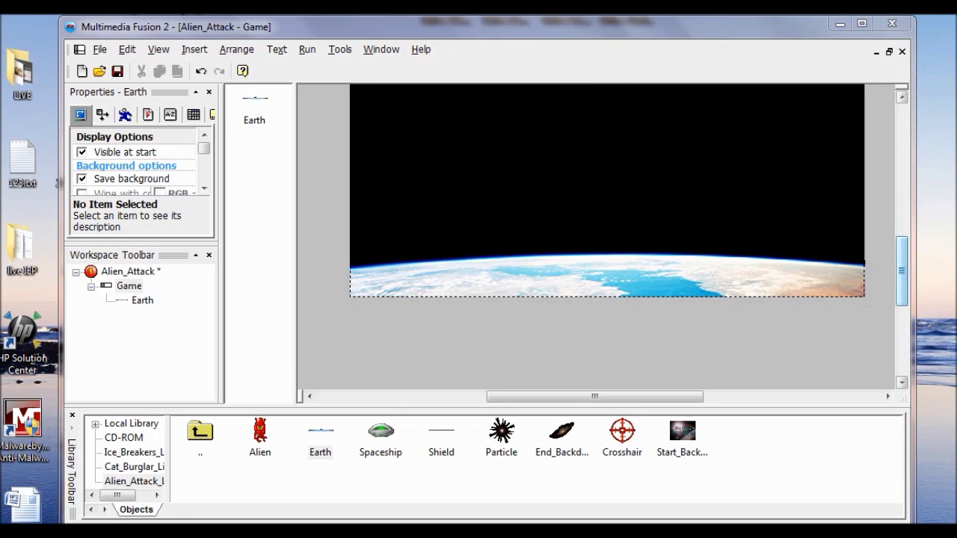
Save the project as Alien_Attack in the Project_4 folder.
{"action": "left_click", "coordinate": [118, 71]}
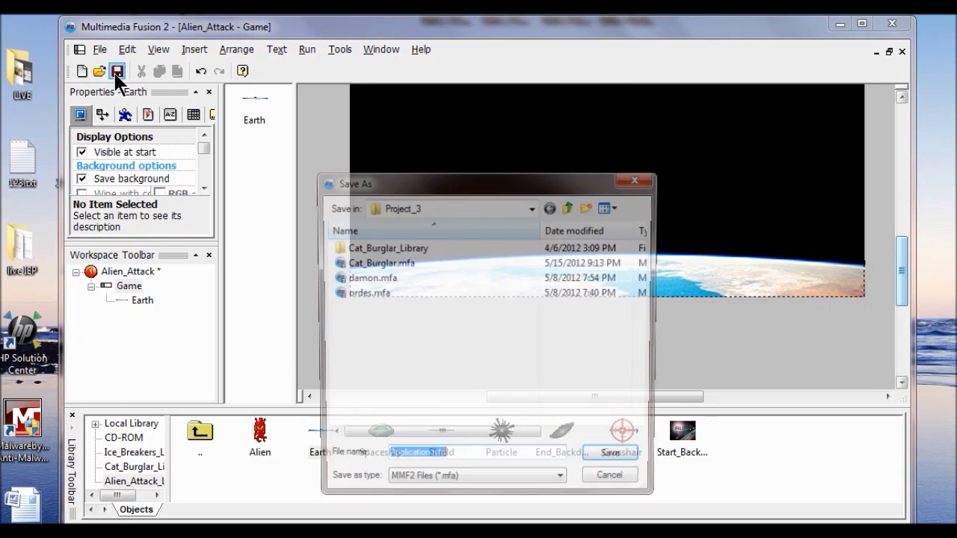
{"action": "left_click", "coordinate": [569, 205]}
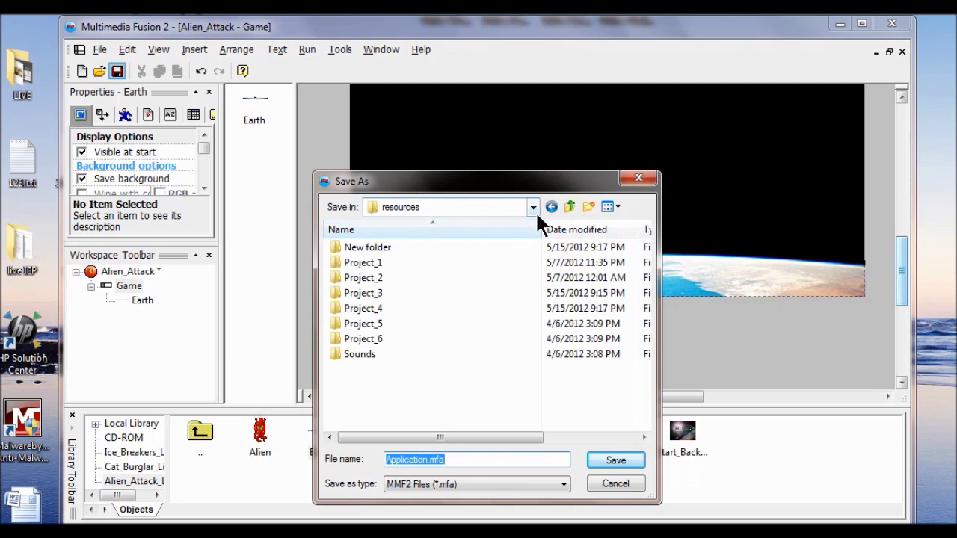
{"action": "double_click", "coordinate": [368, 308]}
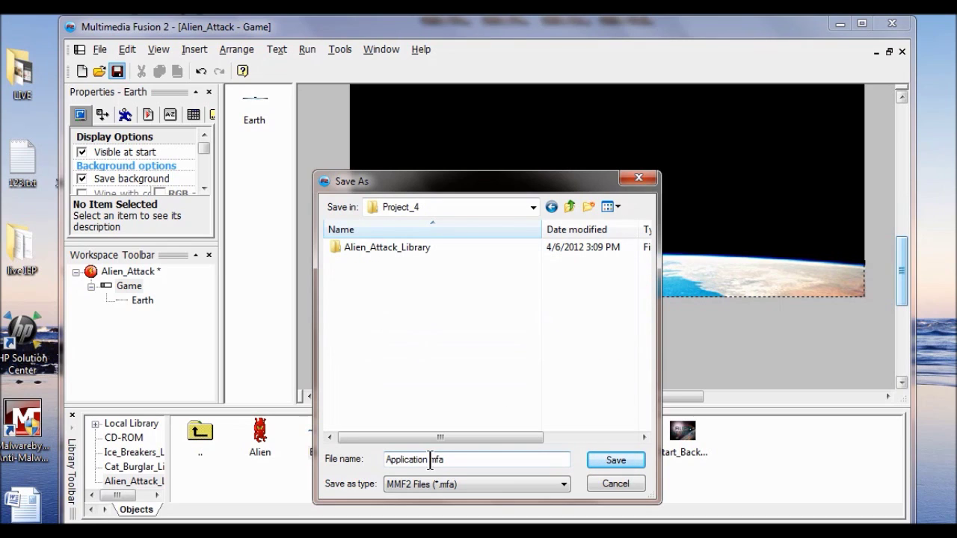
{"action": "left_click_drag", "start_coordinate": [427, 460], "coordinate": [374, 464]}
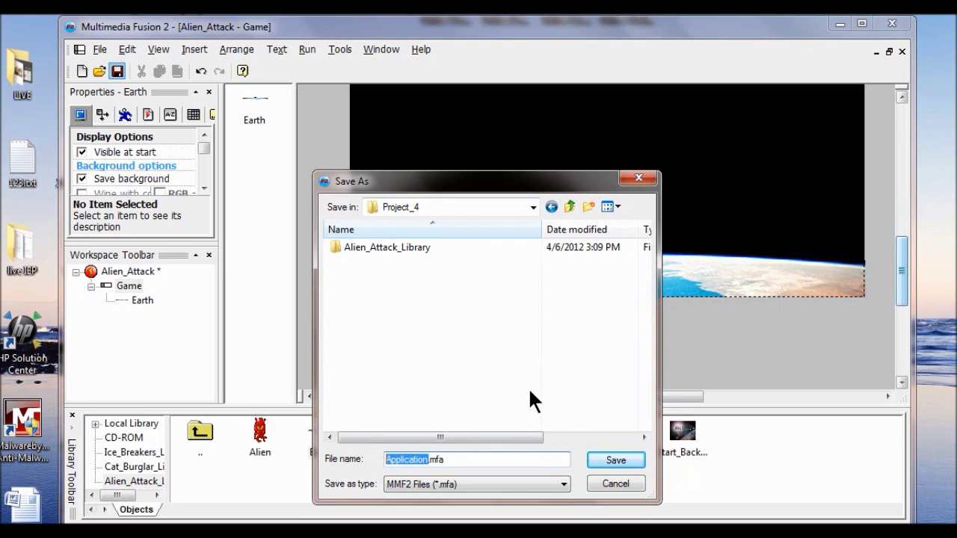
{"action": "type", "text": "Alien"}
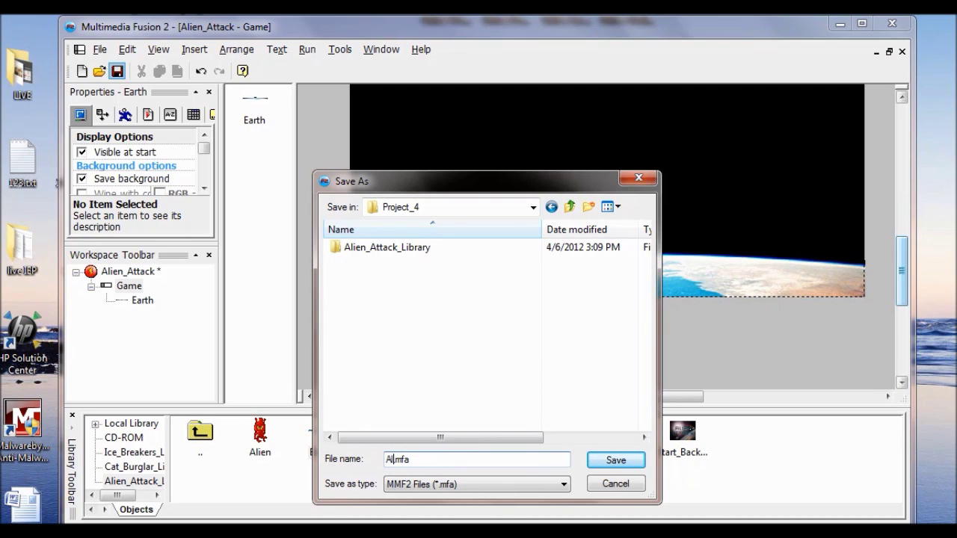
{"action": "type", "text": "_Attack"}
{"action": "left_click", "coordinate": [616, 459]}
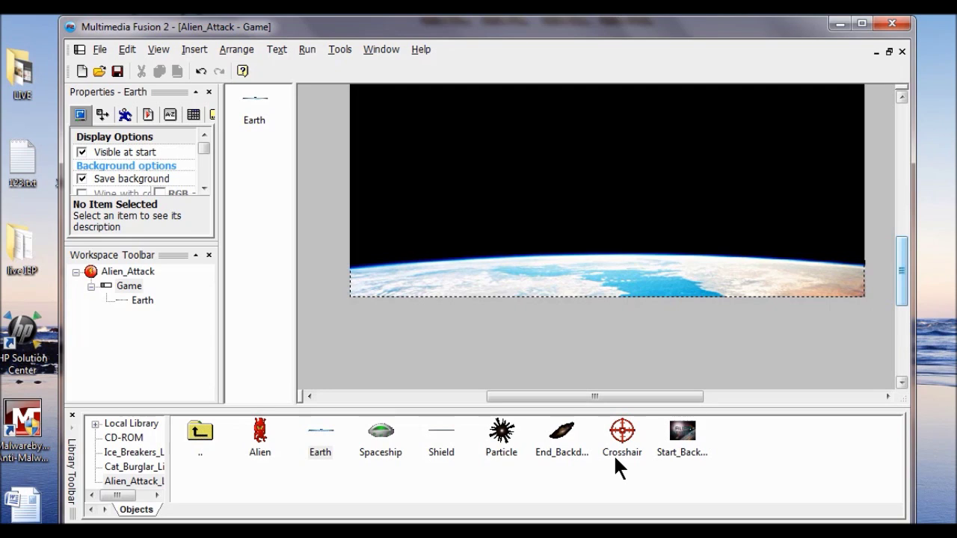
{"action": "left_click", "coordinate": [491, 251]}
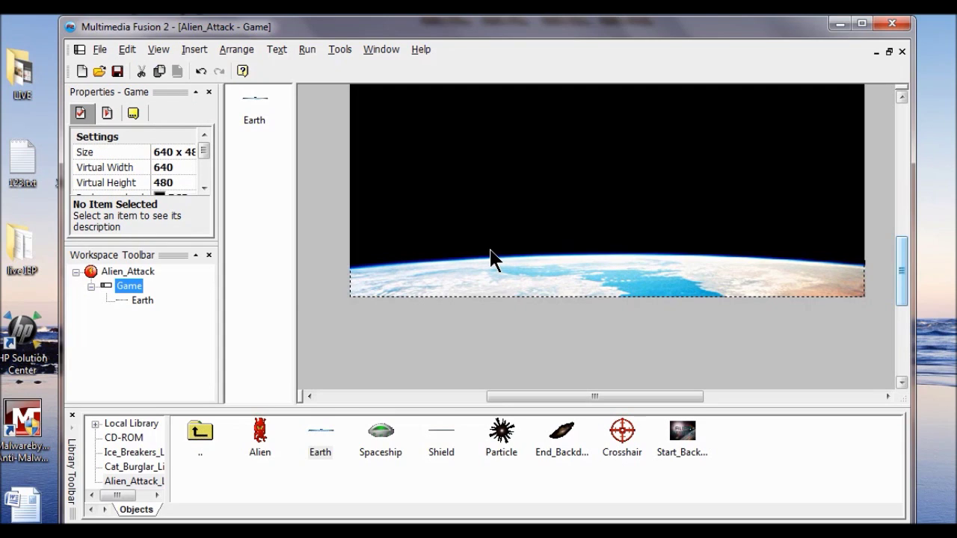
Add three Spaceship objects in a diagonal row across the frame's upper-left.
{"action": "left_click_drag", "start_coordinate": [903, 291], "coordinate": [878, 241]}
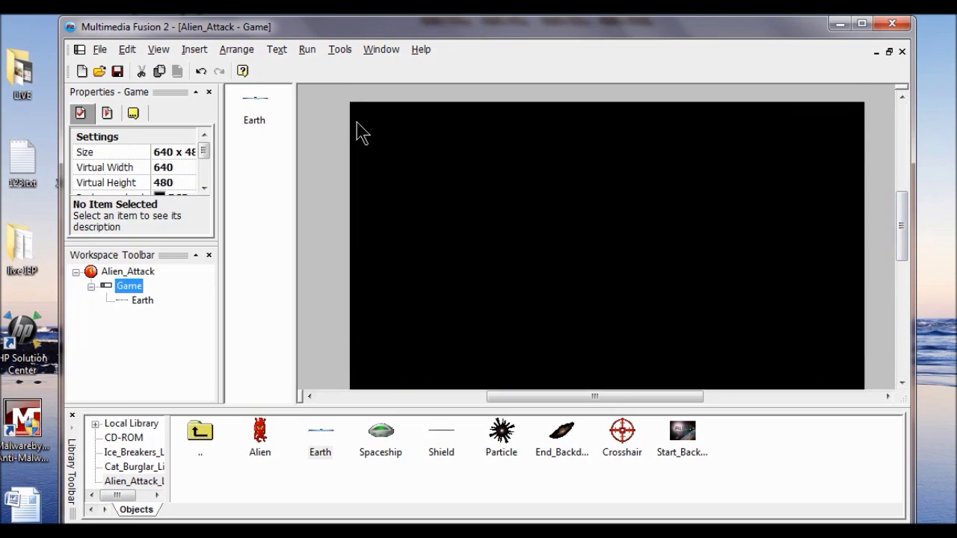
{"action": "left_click_drag", "start_coordinate": [374, 429], "coordinate": [393, 145]}
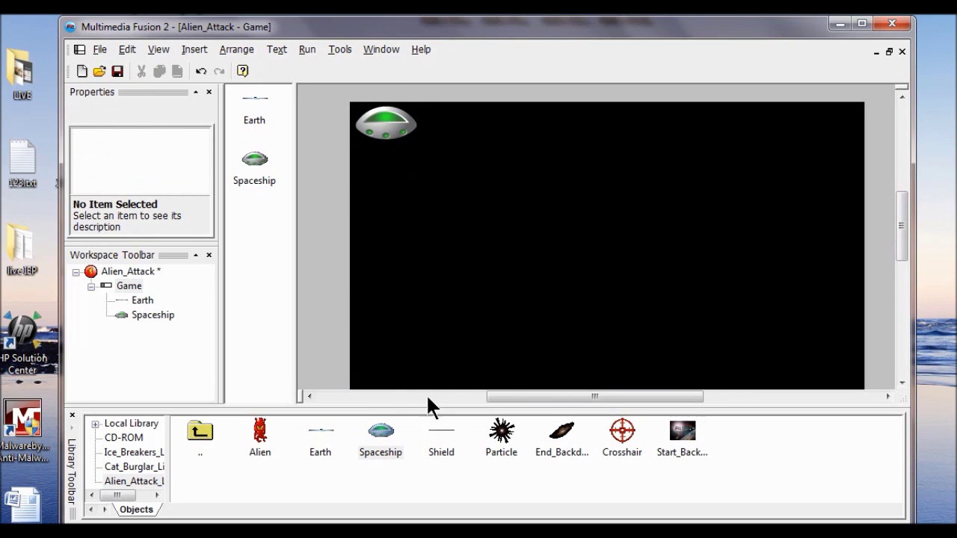
{"action": "left_click_drag", "start_coordinate": [381, 431], "coordinate": [461, 196]}
{"action": "left_click_drag", "start_coordinate": [381, 431], "coordinate": [540, 229]}
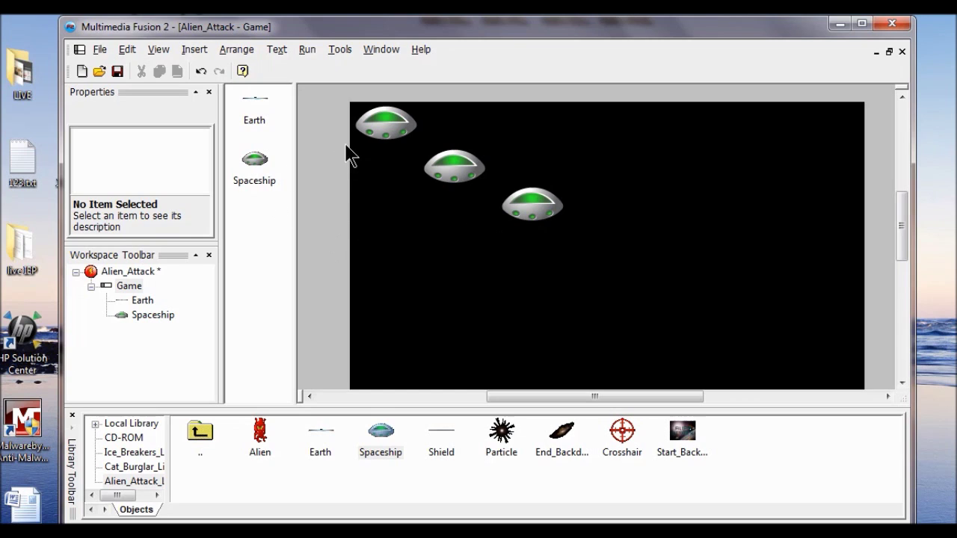
{"action": "left_click", "coordinate": [380, 130]}
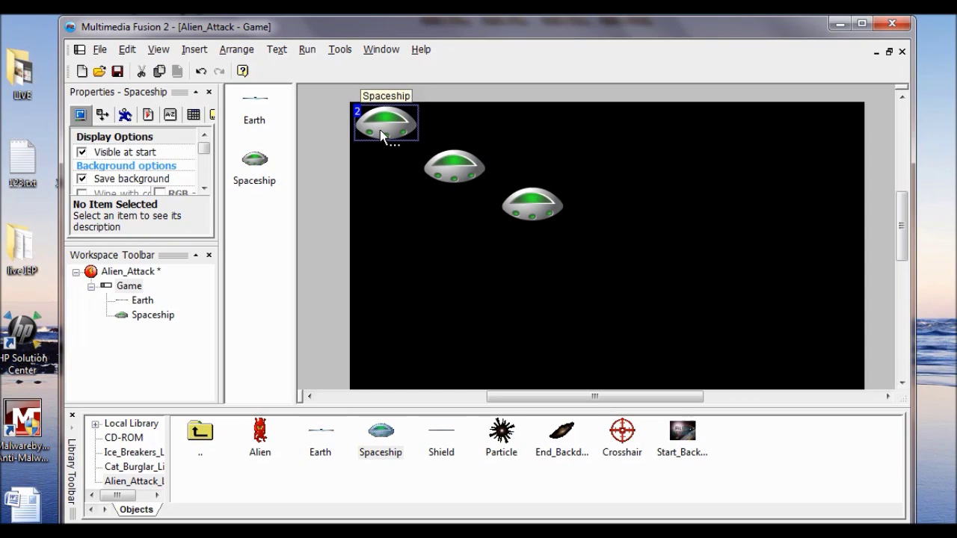
Set the top-left spaceship's movement type to Path.
{"action": "left_click", "coordinate": [126, 115]}
{"action": "left_click", "coordinate": [178, 171]}
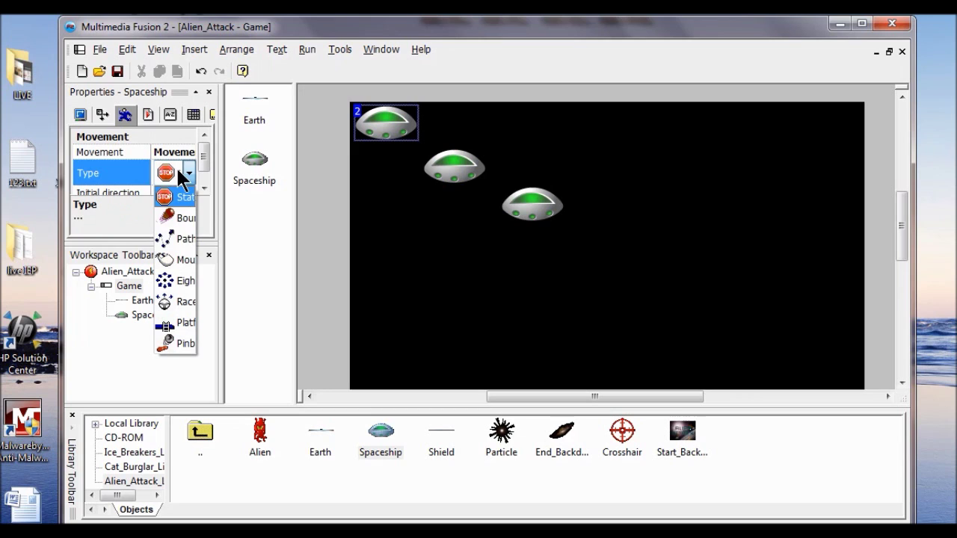
{"action": "left_click", "coordinate": [185, 239]}
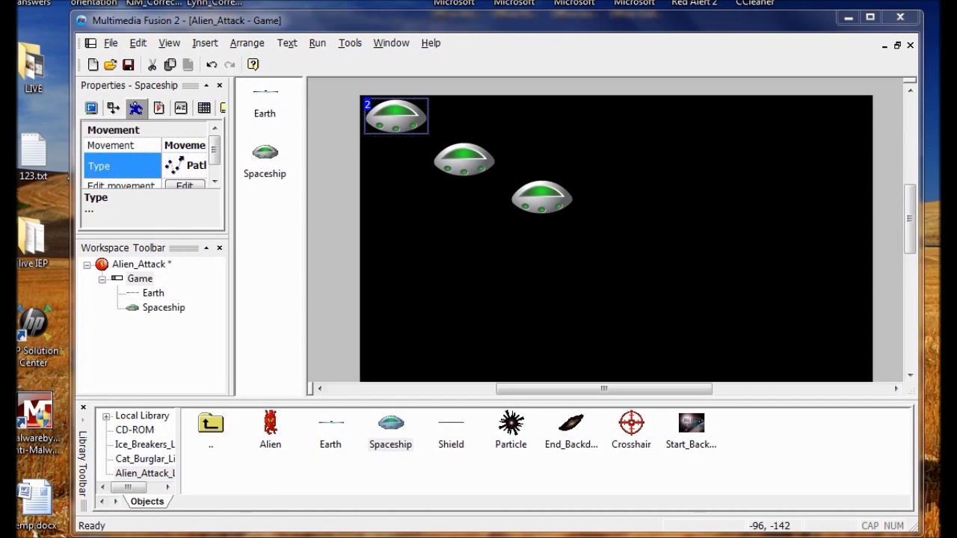
{"action": "left_click", "coordinate": [186, 186]}
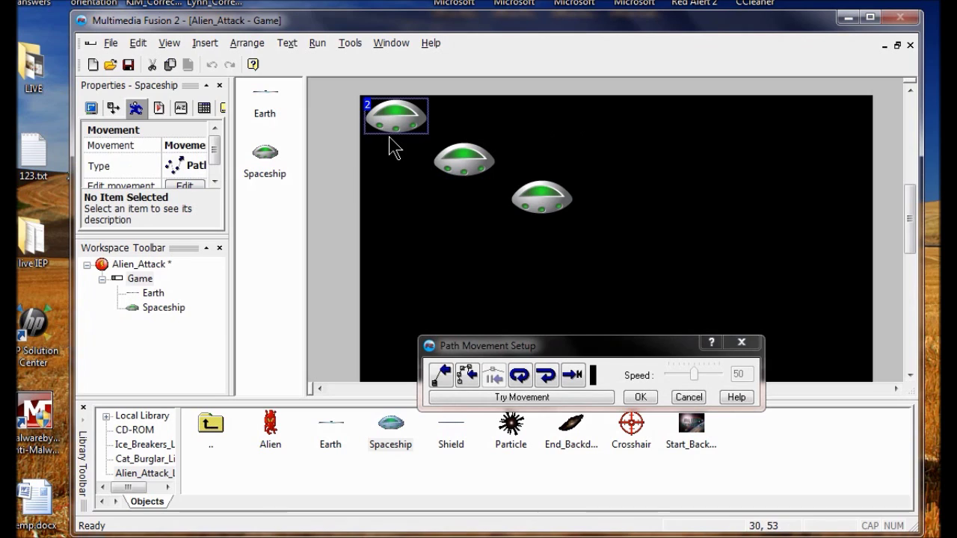
Make the path line yellow, test the movement, and clear the long segment.
{"action": "left_click", "coordinate": [465, 376]}
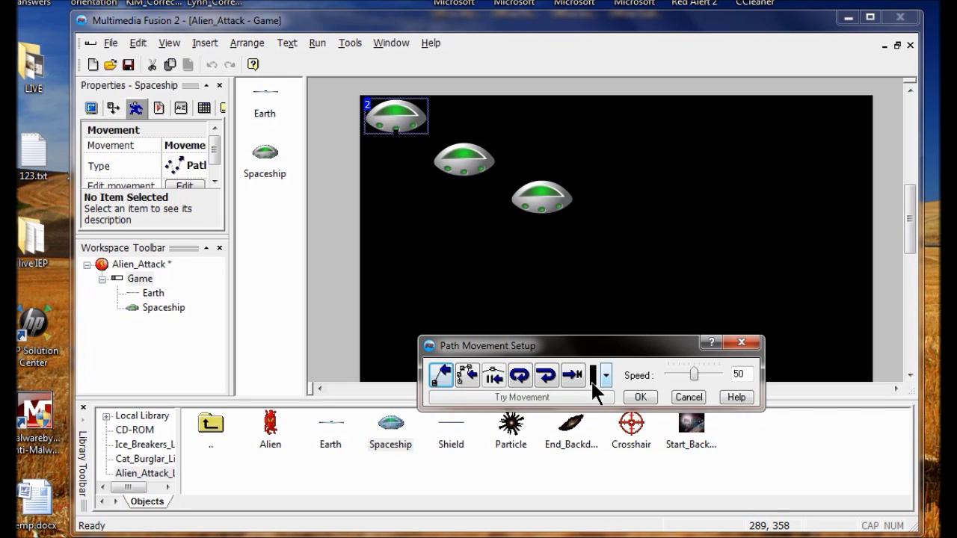
{"action": "left_click", "coordinate": [605, 374]}
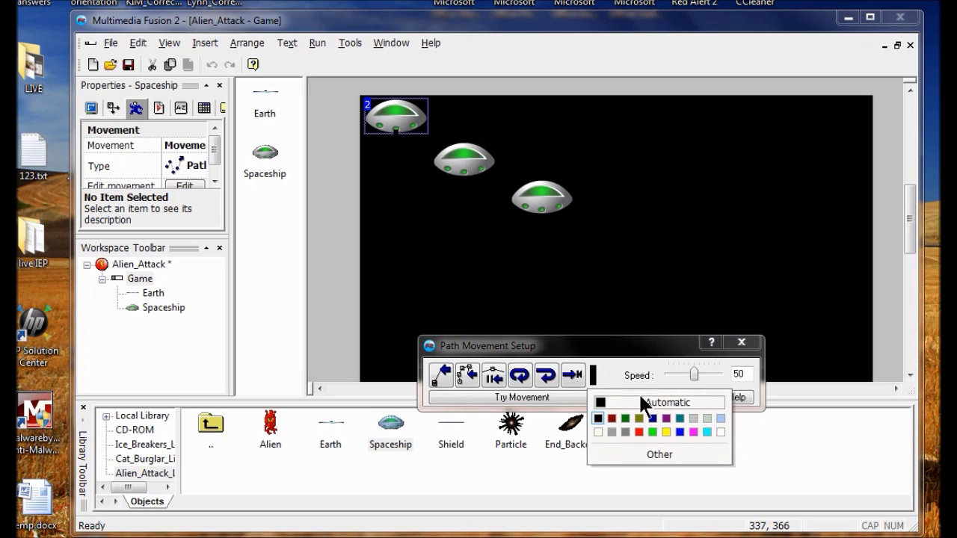
{"action": "left_click", "coordinate": [665, 431]}
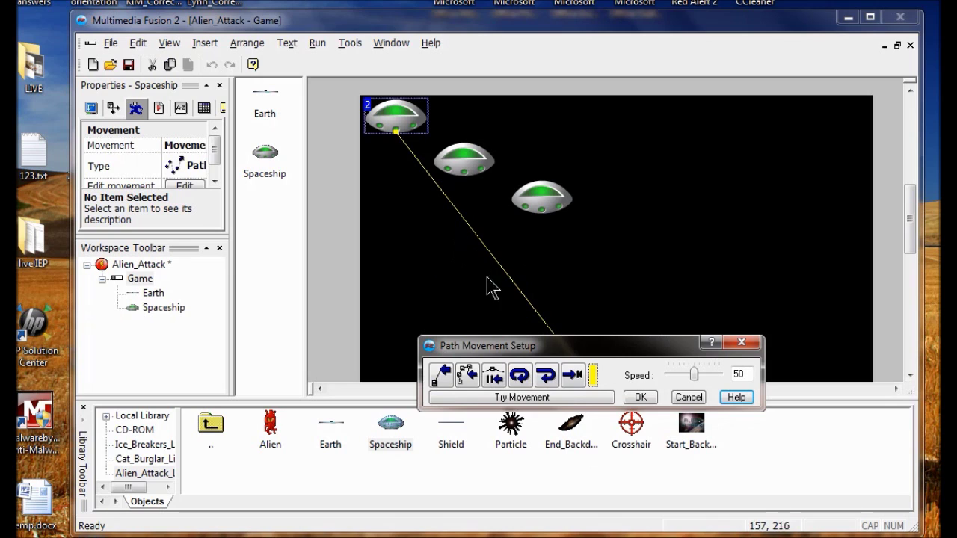
{"action": "left_click", "coordinate": [553, 398]}
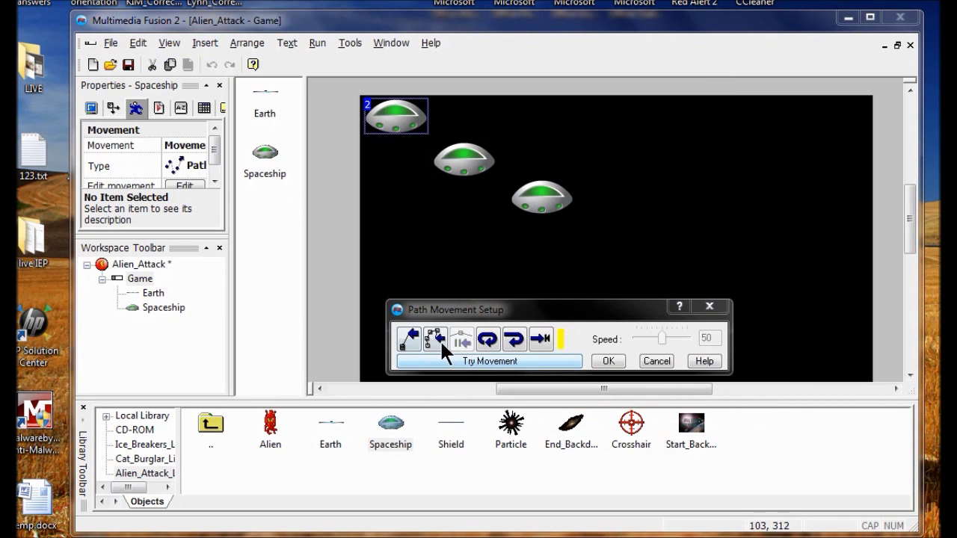
{"action": "left_click", "coordinate": [436, 338]}
Draw a zigzag path across the top to the frame's right edge and accept it.
{"action": "left_click", "coordinate": [411, 162]}
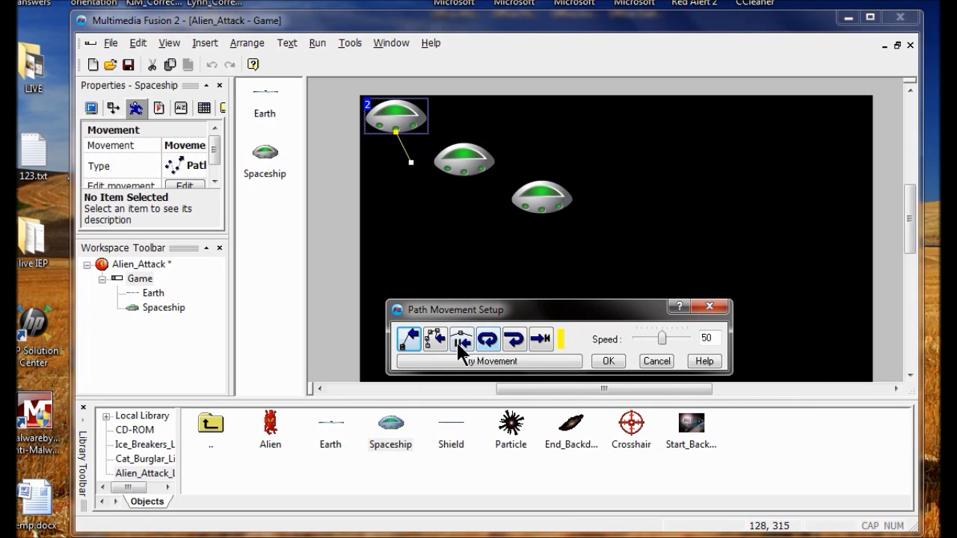
{"action": "left_click", "coordinate": [468, 122]}
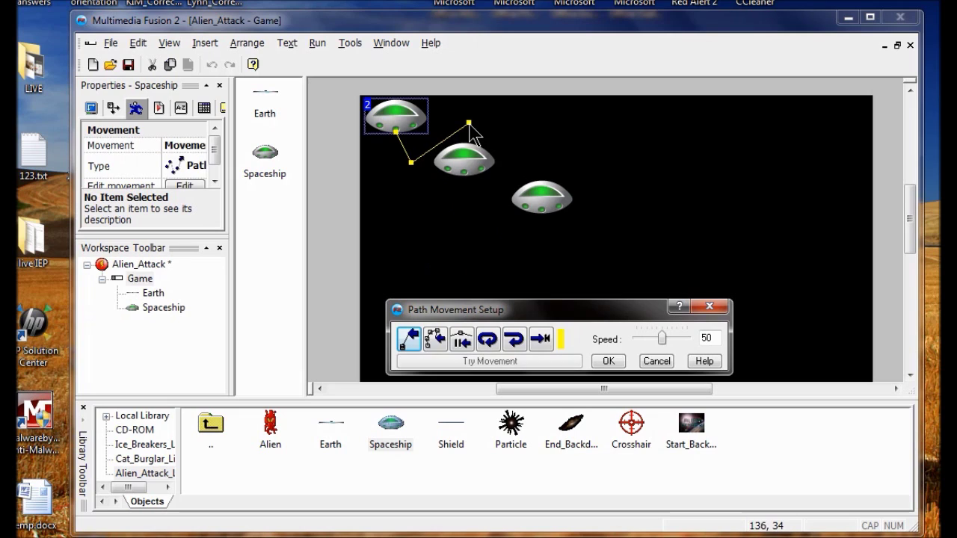
{"action": "left_click", "coordinate": [517, 158]}
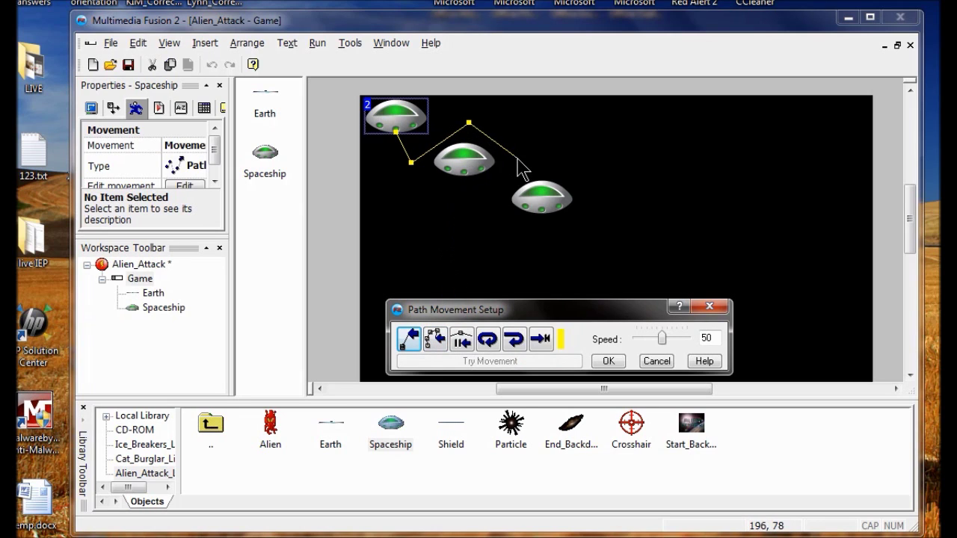
{"action": "left_click", "coordinate": [605, 104]}
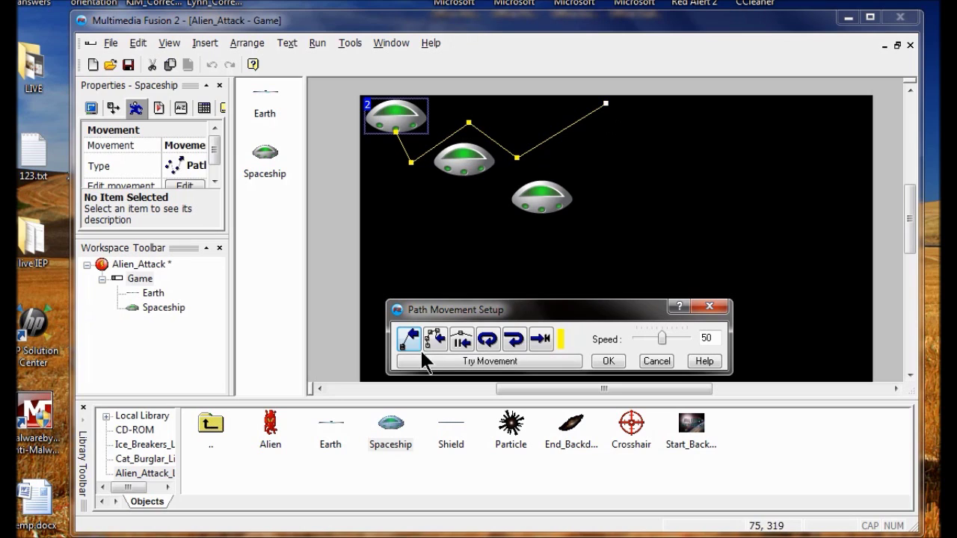
{"action": "left_click", "coordinate": [590, 203]}
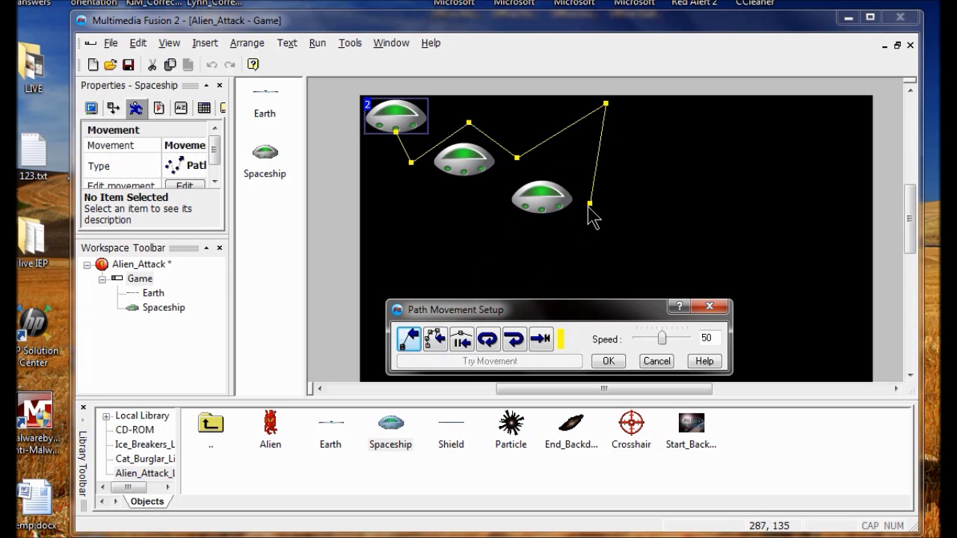
{"action": "left_click", "coordinate": [706, 101]}
{"action": "left_click", "coordinate": [441, 341]}
{"action": "left_click", "coordinate": [738, 161]}
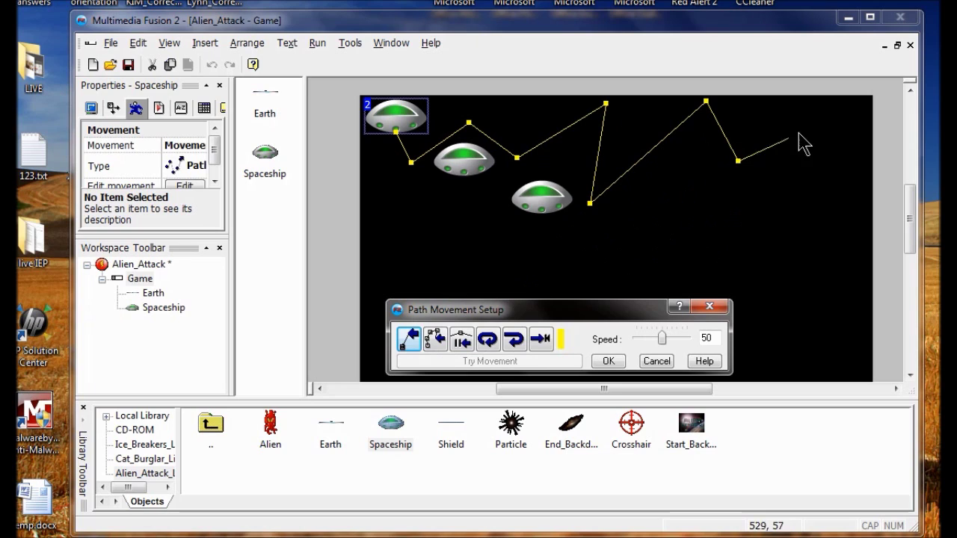
{"action": "left_click", "coordinate": [838, 101]}
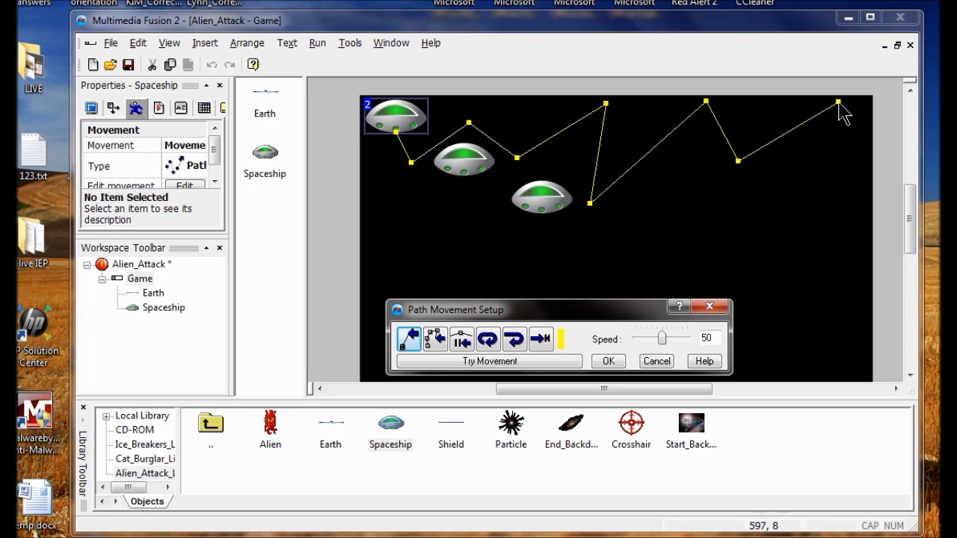
{"action": "left_click", "coordinate": [415, 338]}
{"action": "left_click", "coordinate": [872, 162]}
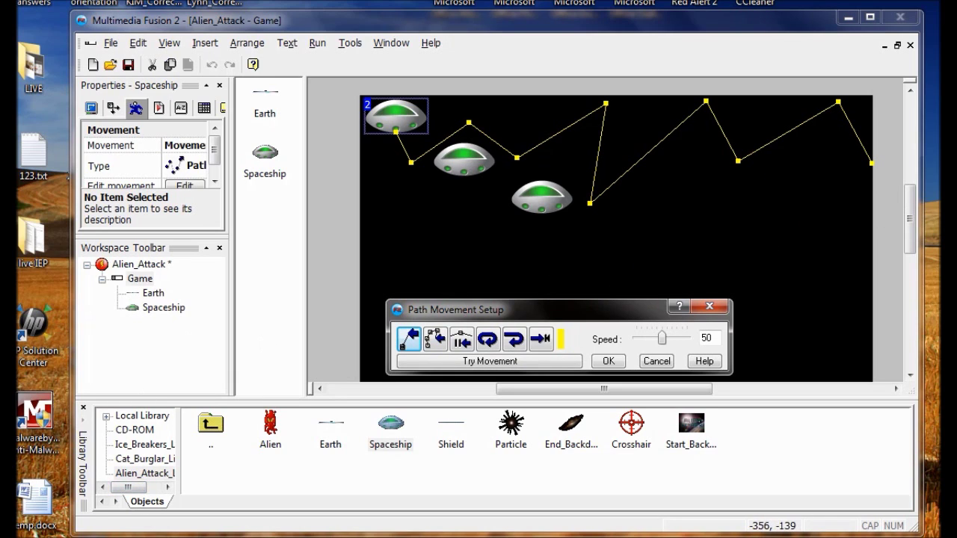
{"action": "left_click", "coordinate": [608, 362]}
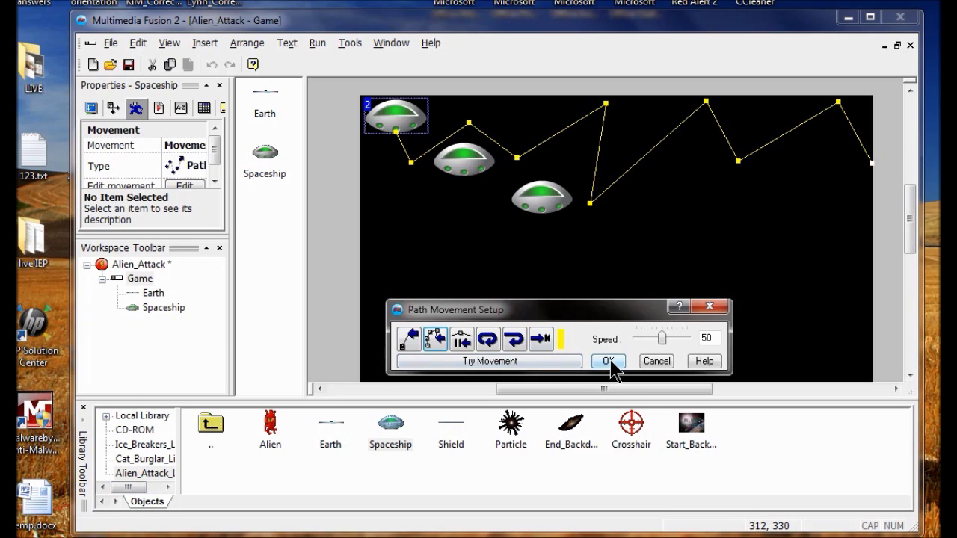
{"action": "left_click", "coordinate": [609, 361]}
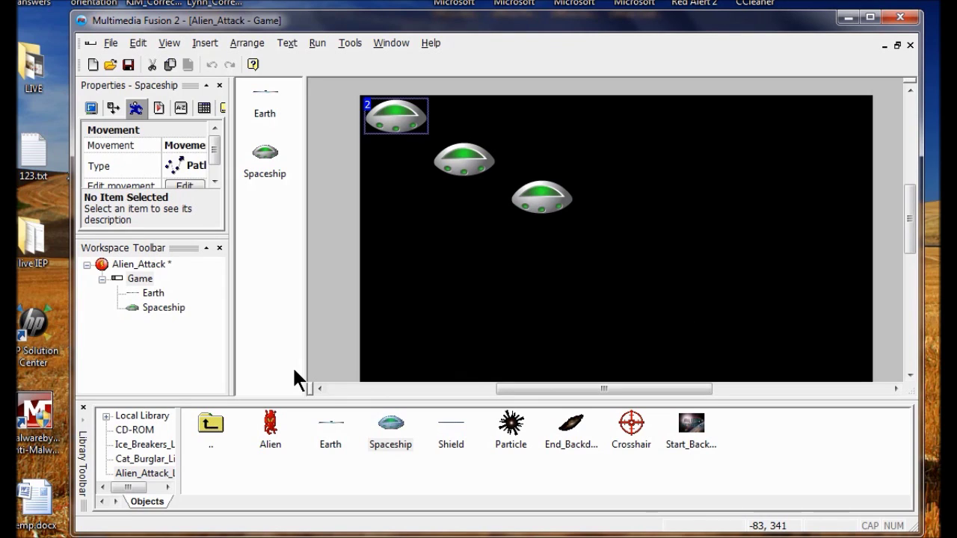
{"action": "left_click", "coordinate": [186, 184]}
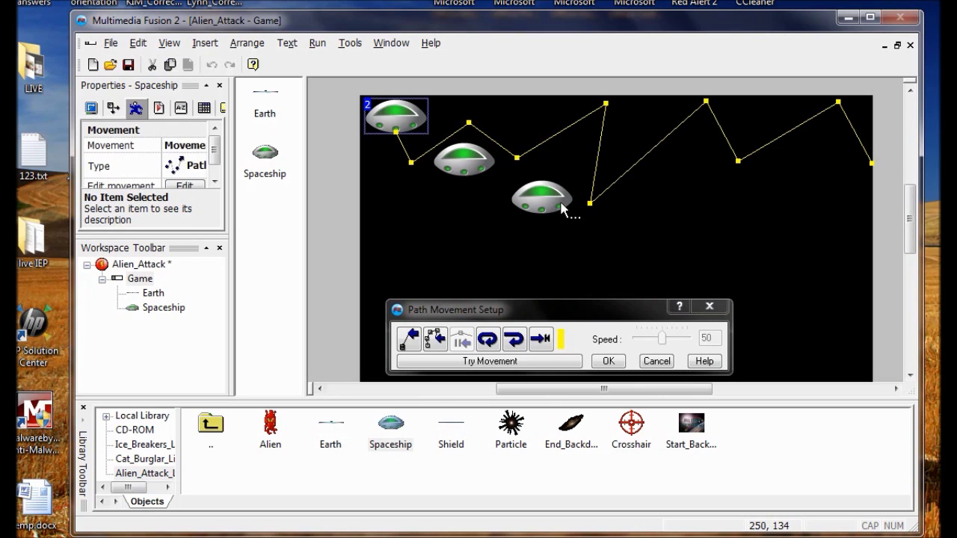
{"action": "left_click_drag", "start_coordinate": [520, 116], "coordinate": [828, 245]}
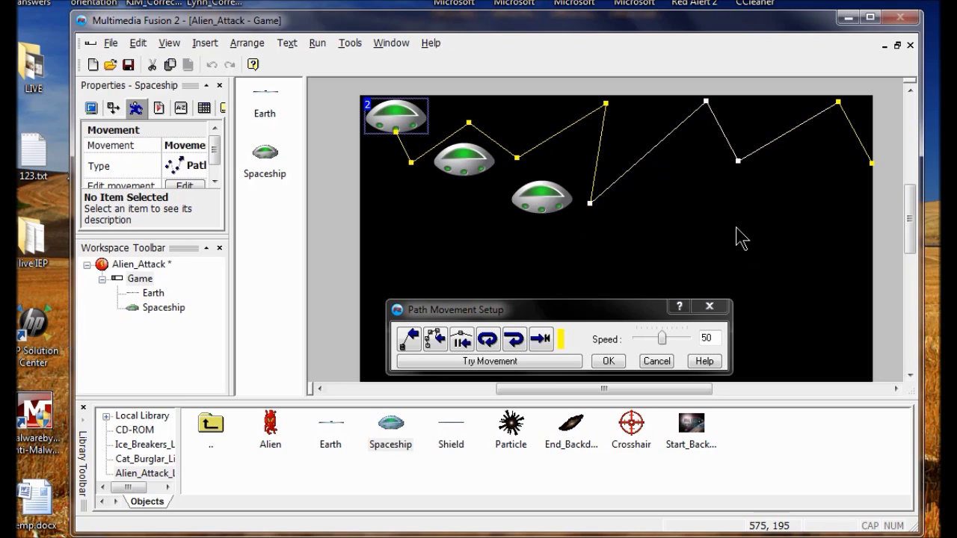
{"action": "left_click", "coordinate": [632, 200]}
{"action": "left_click_drag", "start_coordinate": [387, 136], "coordinate": [876, 191]}
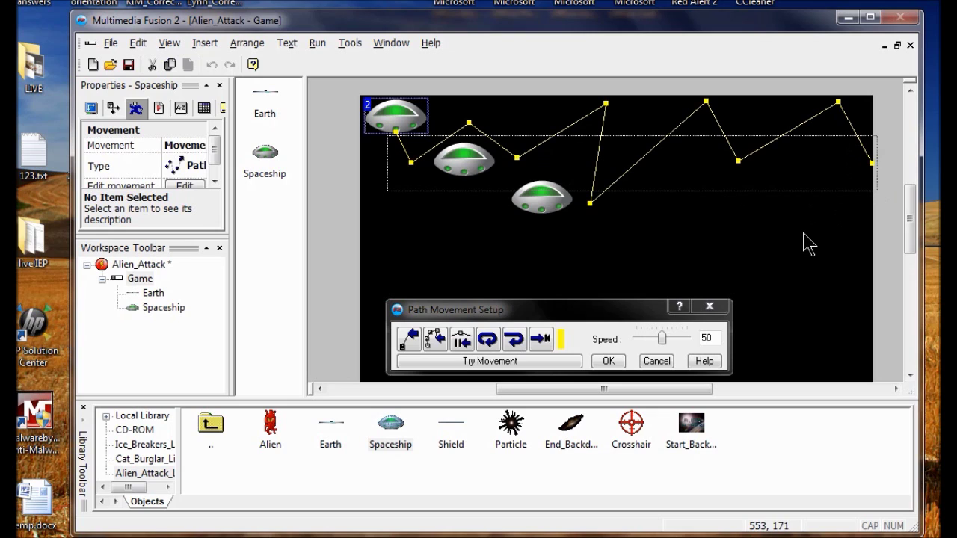
{"action": "right_click", "coordinate": [502, 147]}
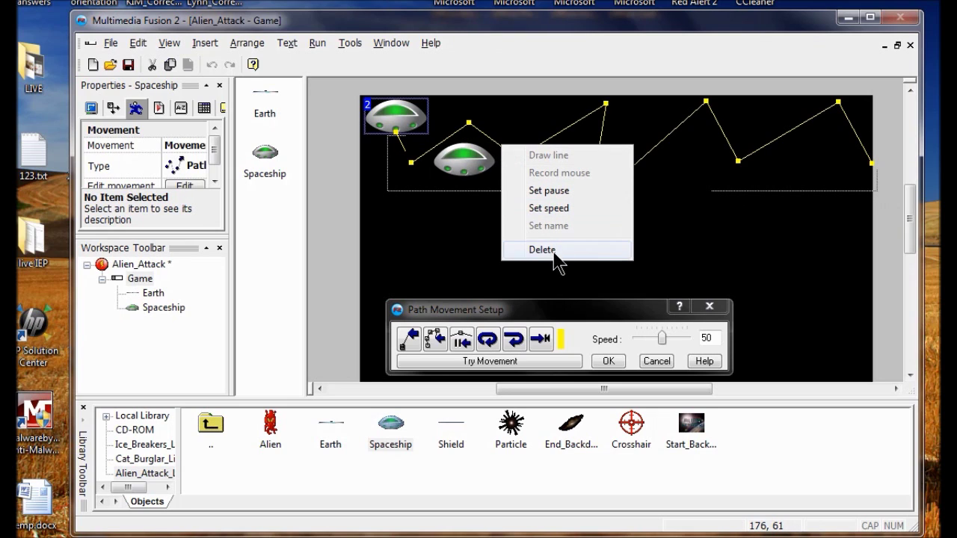
{"action": "left_click", "coordinate": [809, 269]}
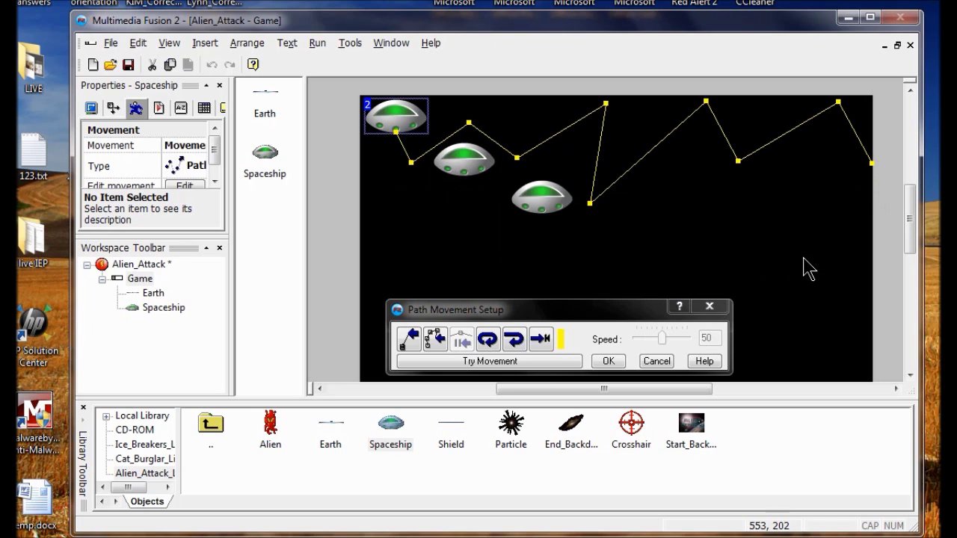
{"action": "left_click", "coordinate": [656, 361]}
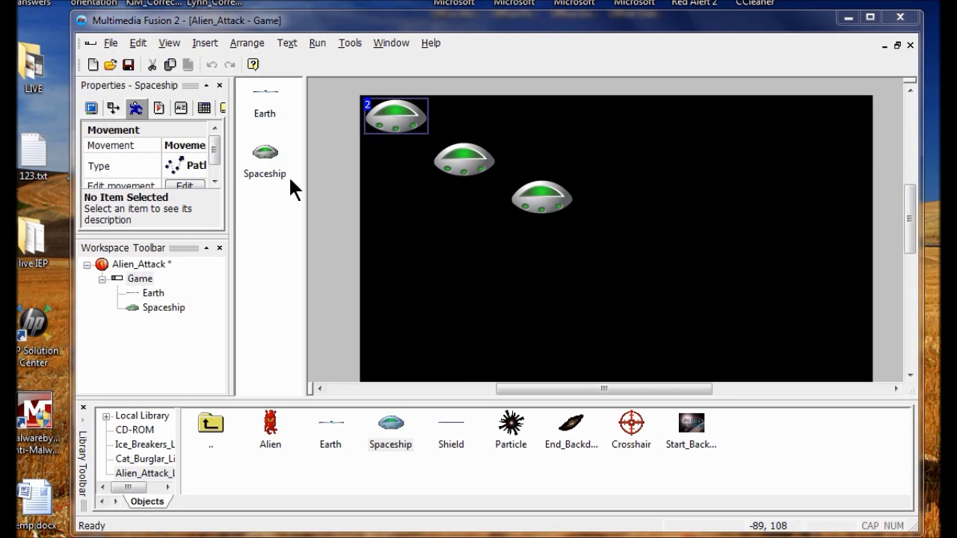
Enable Reverse at End on the spaceship path, try the movement, and accept.
{"action": "left_click", "coordinate": [189, 184]}
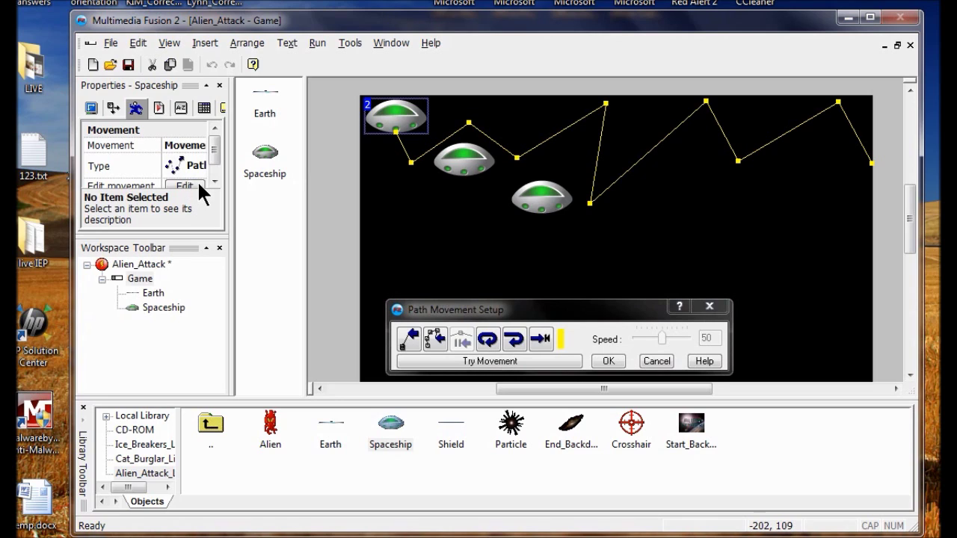
{"action": "left_click", "coordinate": [522, 346]}
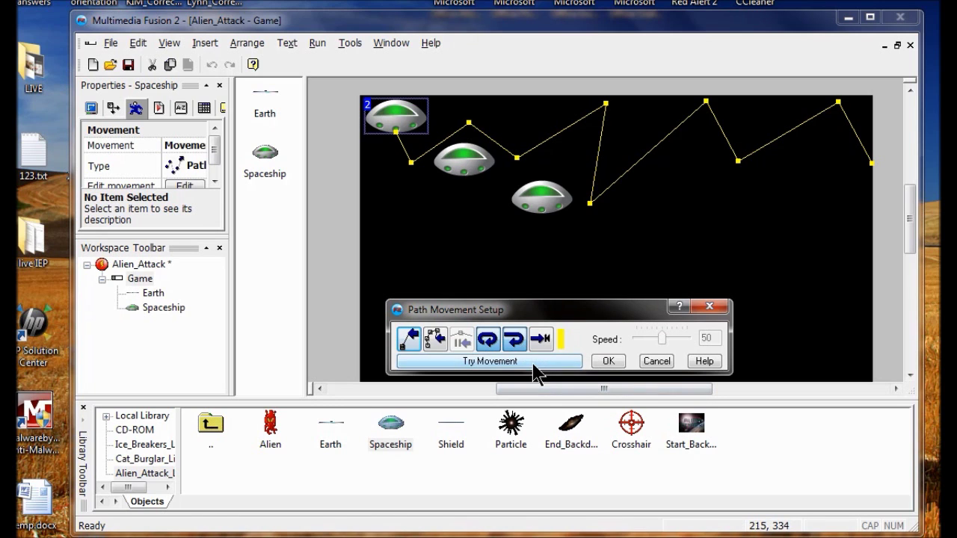
{"action": "left_click", "coordinate": [535, 361]}
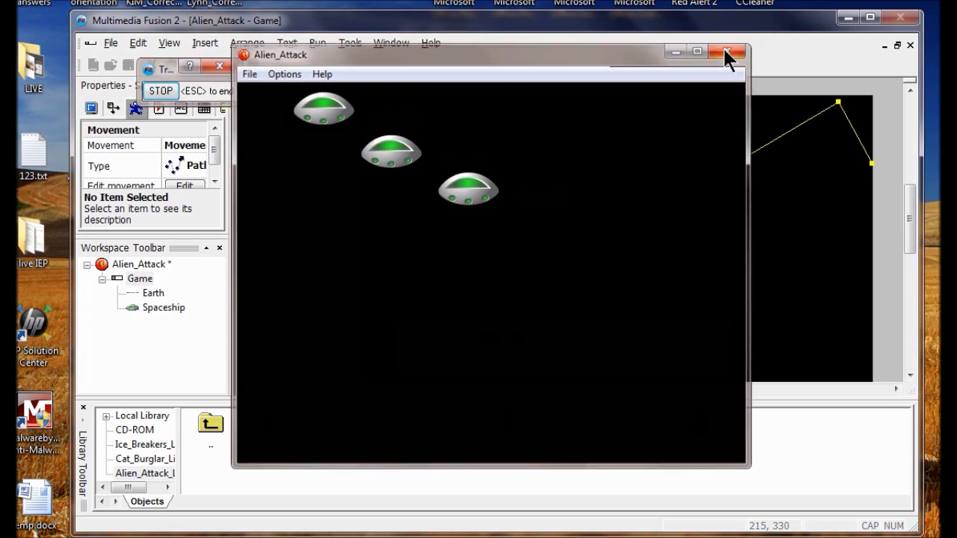
{"action": "left_click", "coordinate": [725, 49]}
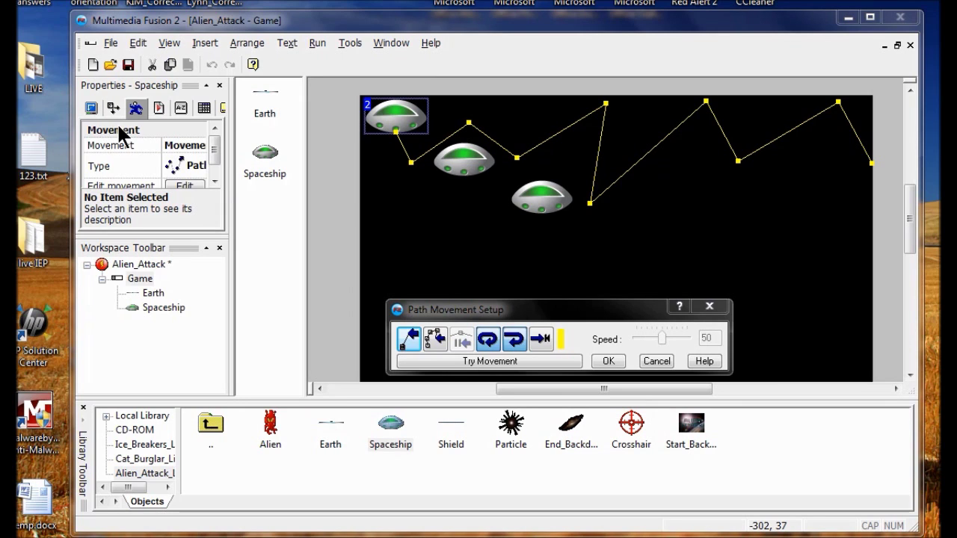
{"action": "left_click", "coordinate": [608, 362]}
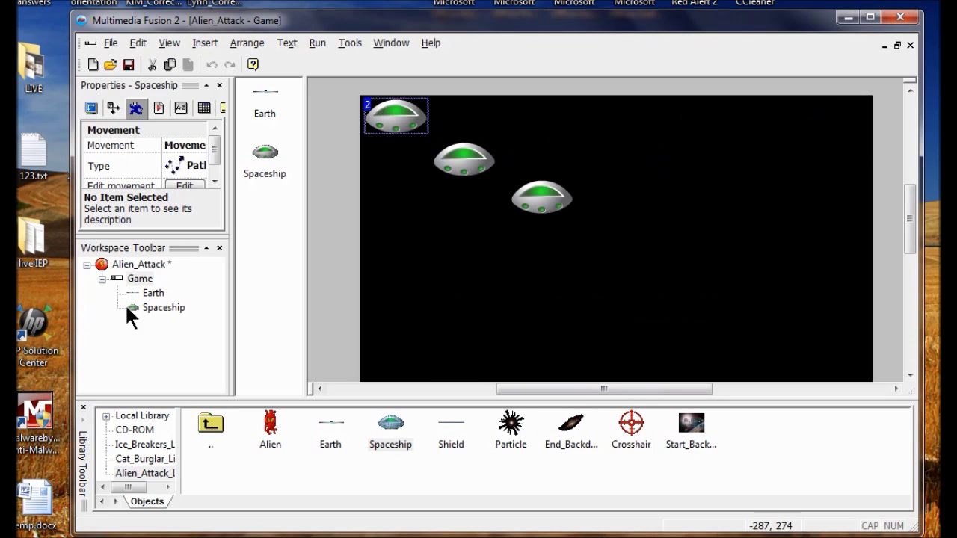
In the event editor, add event 1 testing whether the Spaceship leaves the frame on the left or right.
{"action": "left_click", "coordinate": [166, 43]}
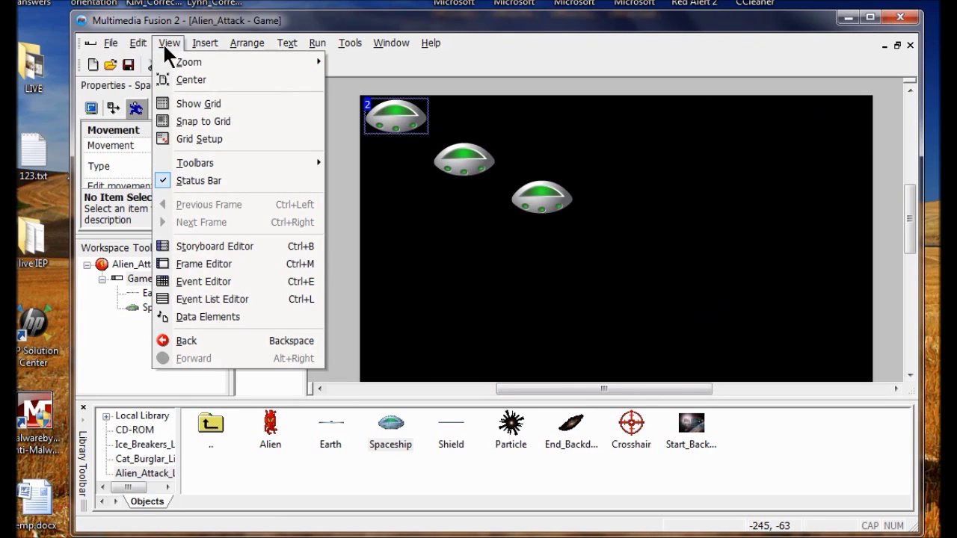
{"action": "left_click", "coordinate": [222, 281]}
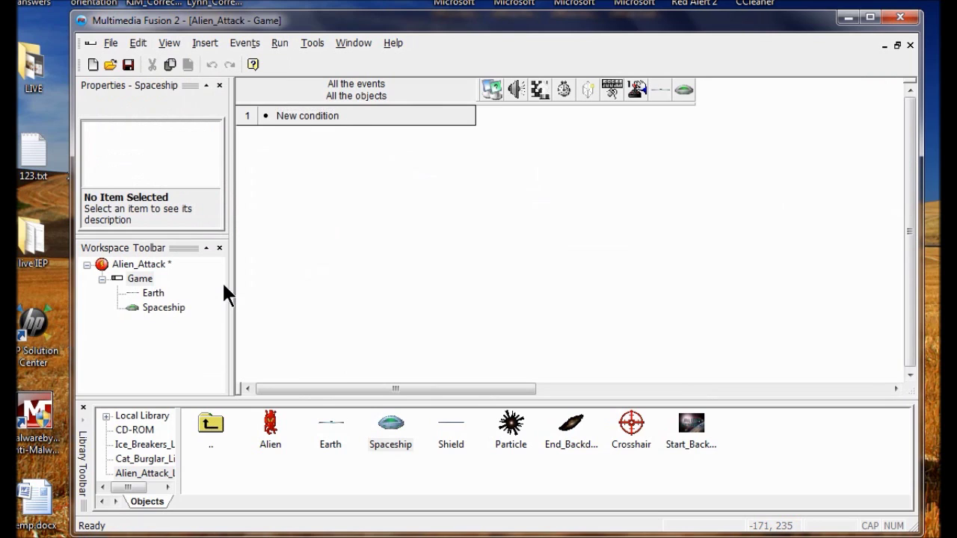
{"action": "double_click", "coordinate": [320, 117]}
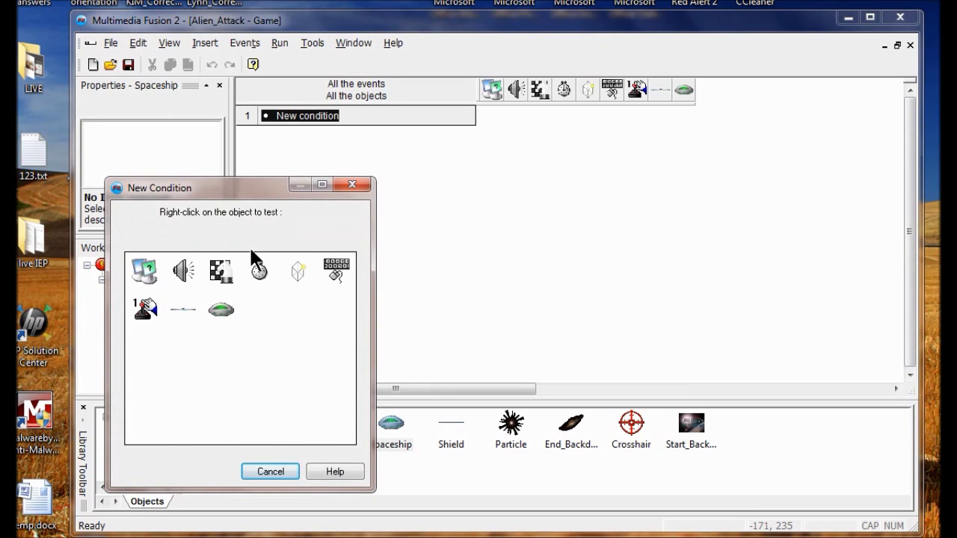
{"action": "right_click", "coordinate": [224, 303]}
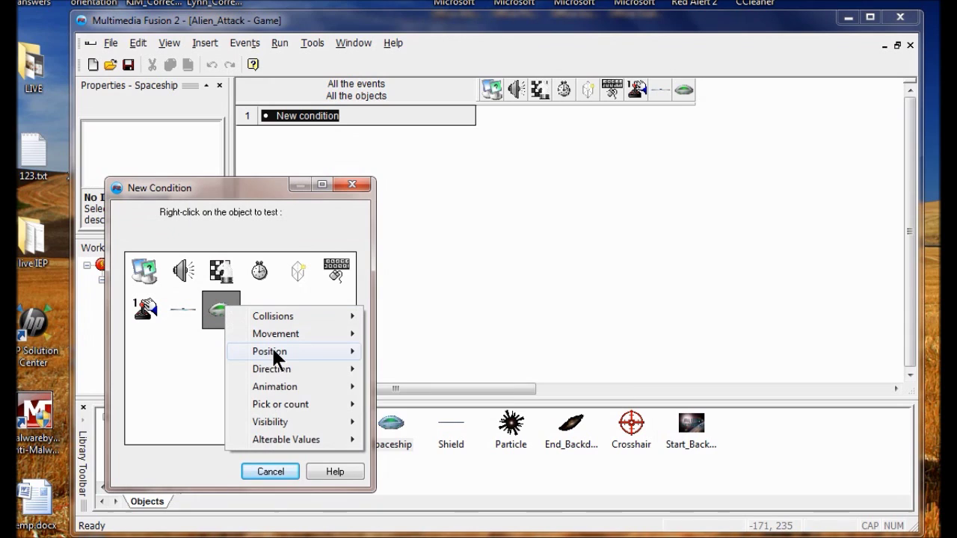
{"action": "mouse_move", "coordinate": [299, 353]}
{"action": "left_click", "coordinate": [445, 353]}
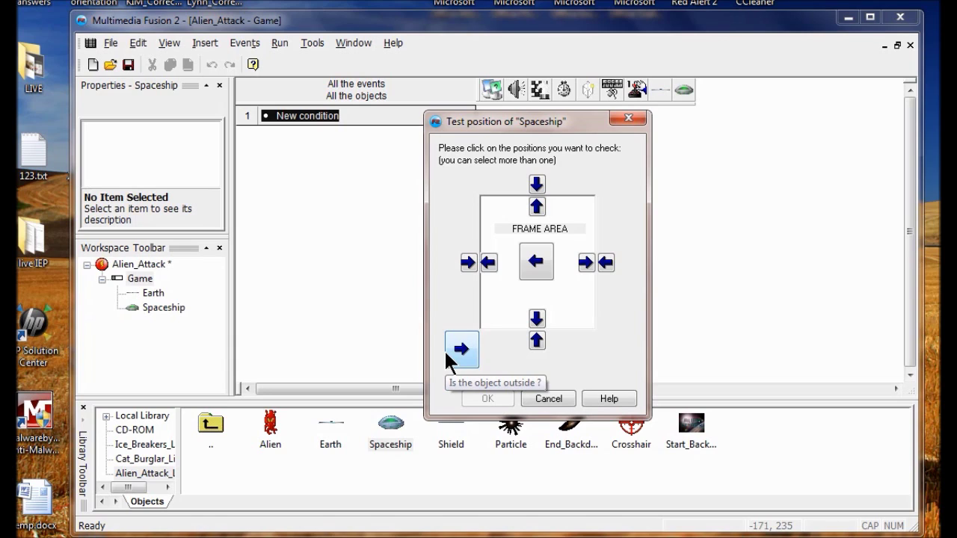
{"action": "left_click", "coordinate": [487, 262]}
{"action": "left_click", "coordinate": [585, 264]}
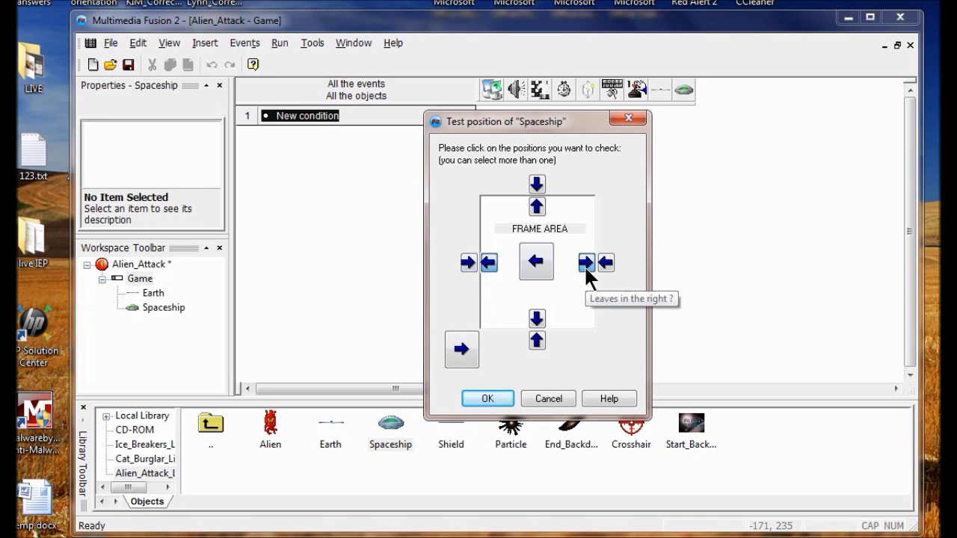
{"action": "left_click", "coordinate": [486, 398]}
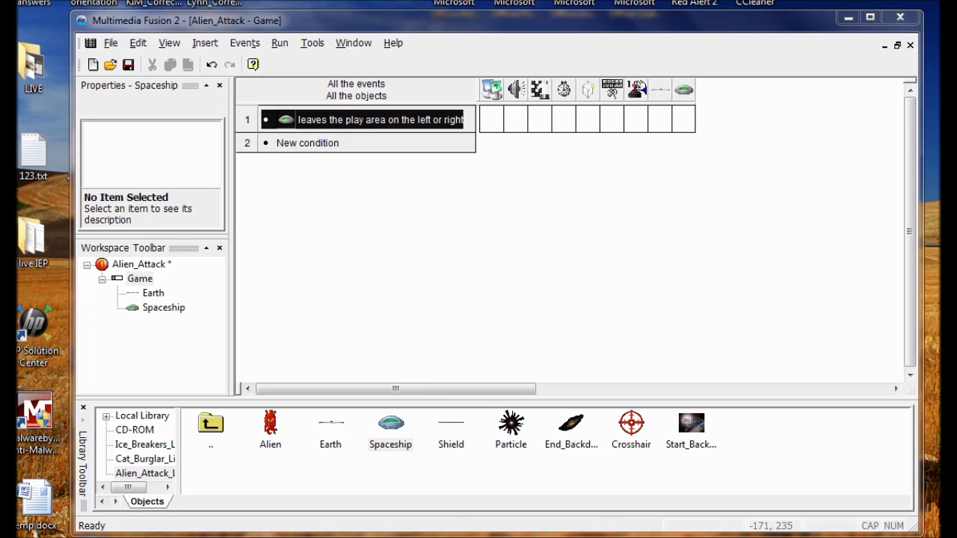
Give event 1 a Spaceship action that reverses its movement.
{"action": "right_click", "coordinate": [682, 122]}
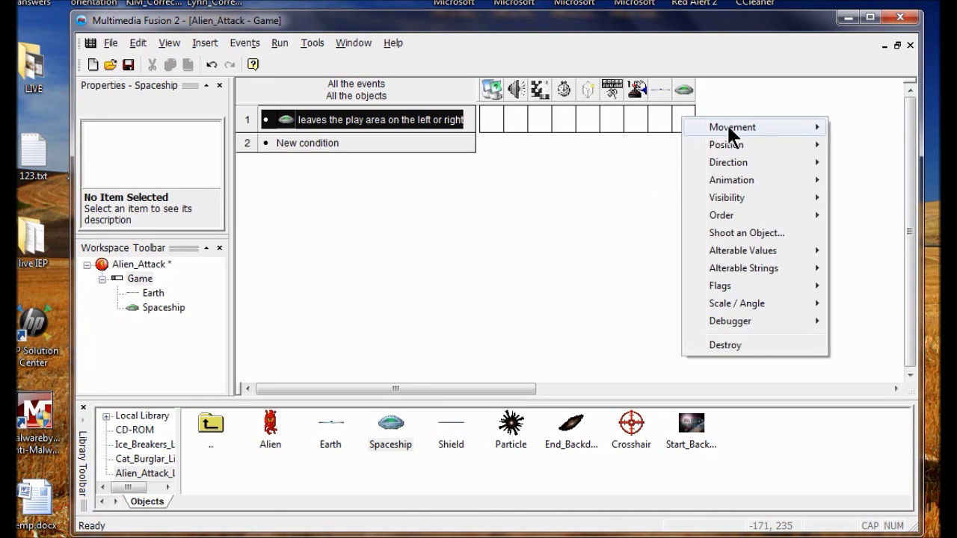
{"action": "mouse_move", "coordinate": [729, 129]}
{"action": "left_click", "coordinate": [833, 181]}
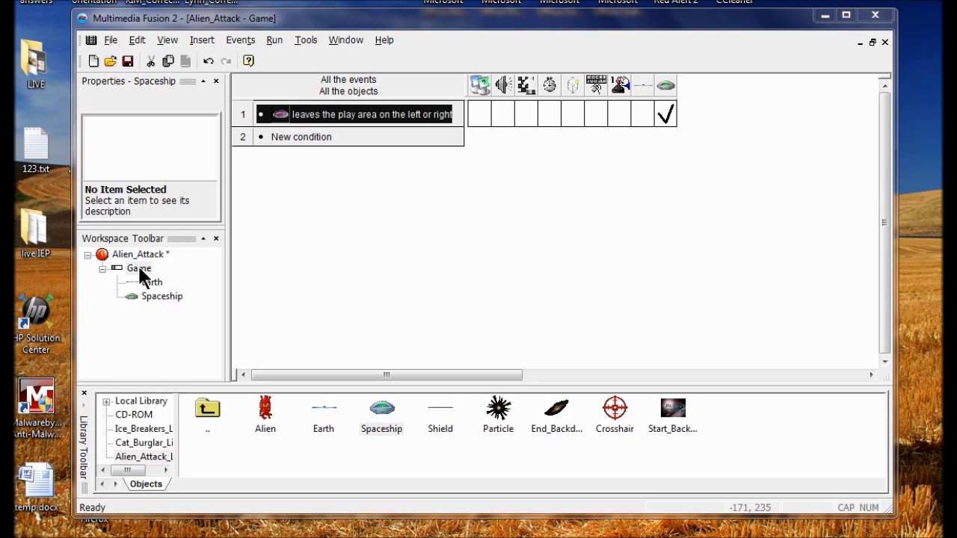
Place an Alien from the library just left of the Game frame, then return to the event editor.
{"action": "double_click", "coordinate": [139, 271]}
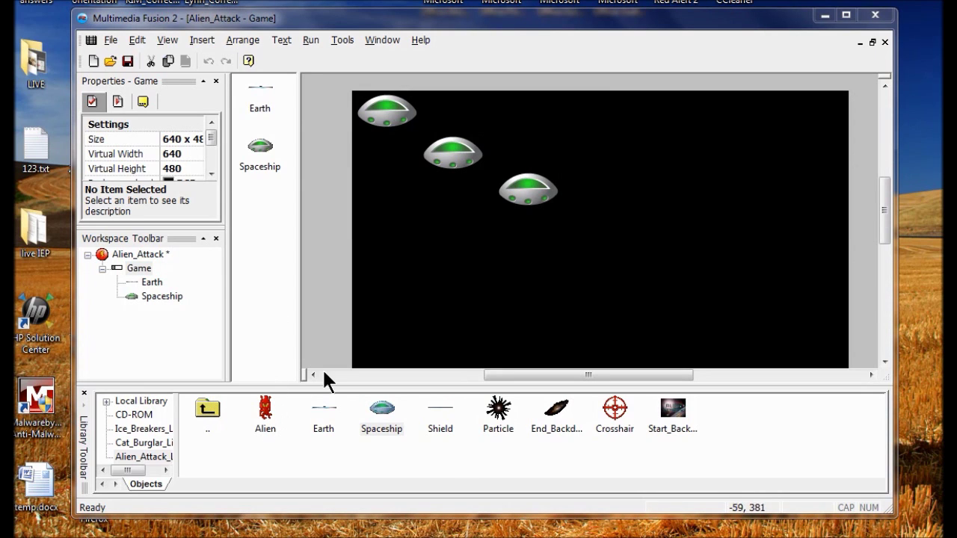
{"action": "left_click_drag", "start_coordinate": [256, 422], "coordinate": [328, 227]}
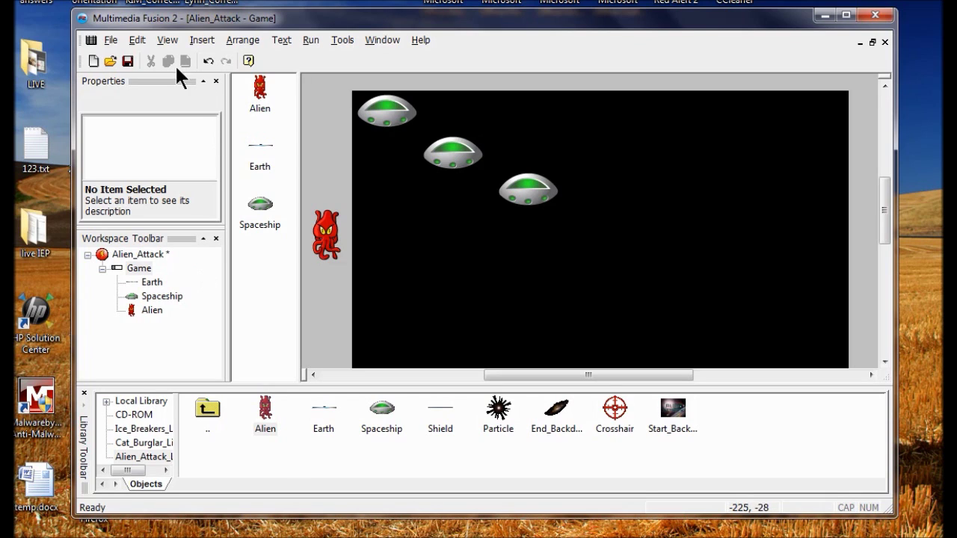
{"action": "left_click", "coordinate": [166, 40]}
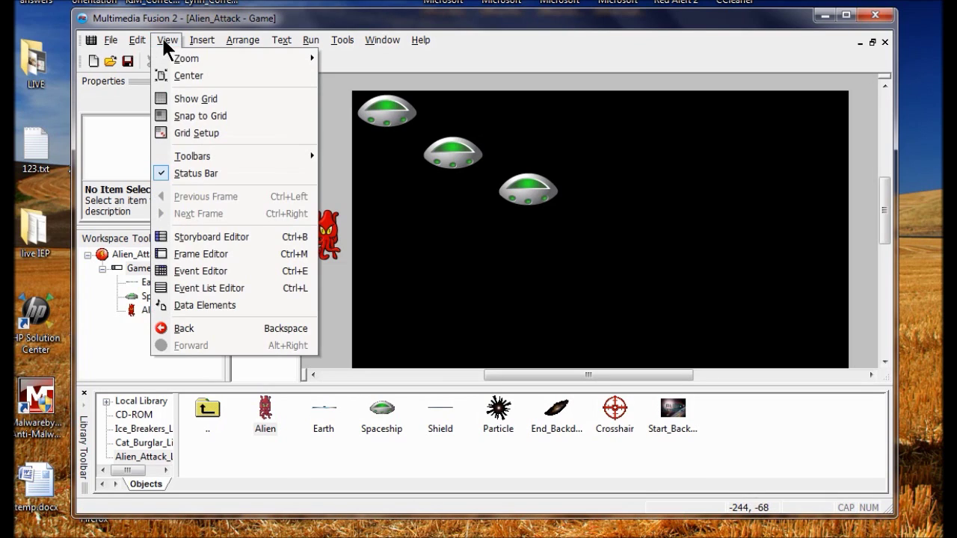
{"action": "left_click", "coordinate": [216, 271]}
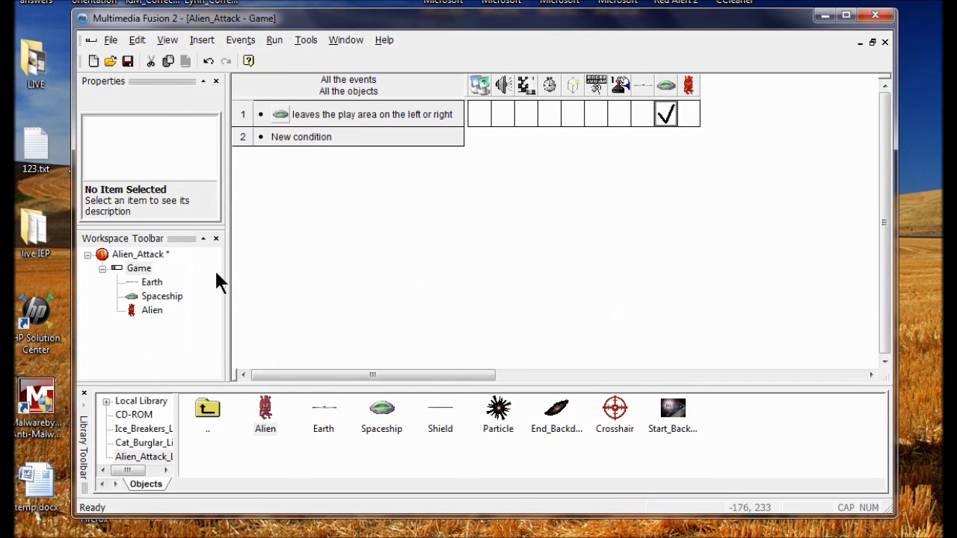
Start event 2 with an Every timer condition of 0 seconds and 75 hundredths (0.75 s).
{"action": "left_click", "coordinate": [299, 135]}
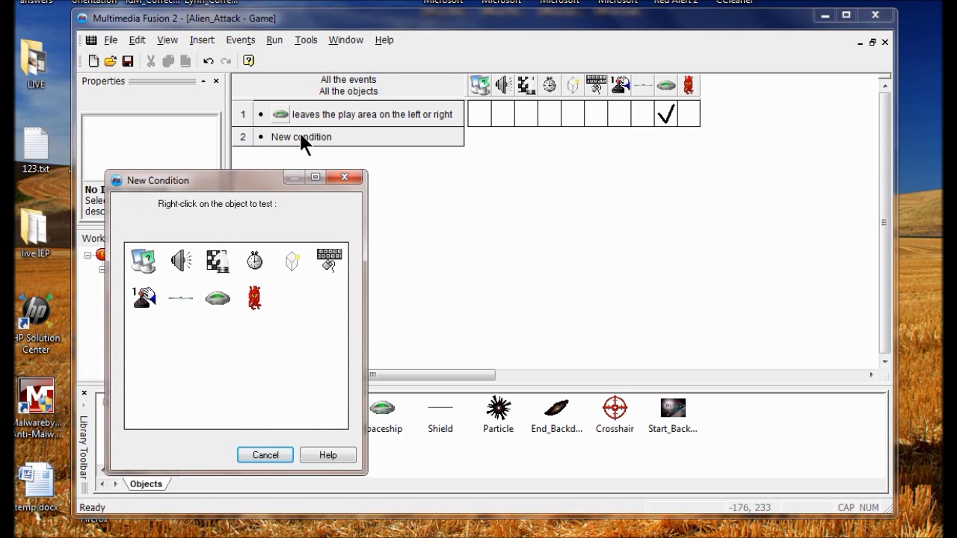
{"action": "right_click", "coordinate": [255, 259]}
{"action": "left_click", "coordinate": [297, 273]}
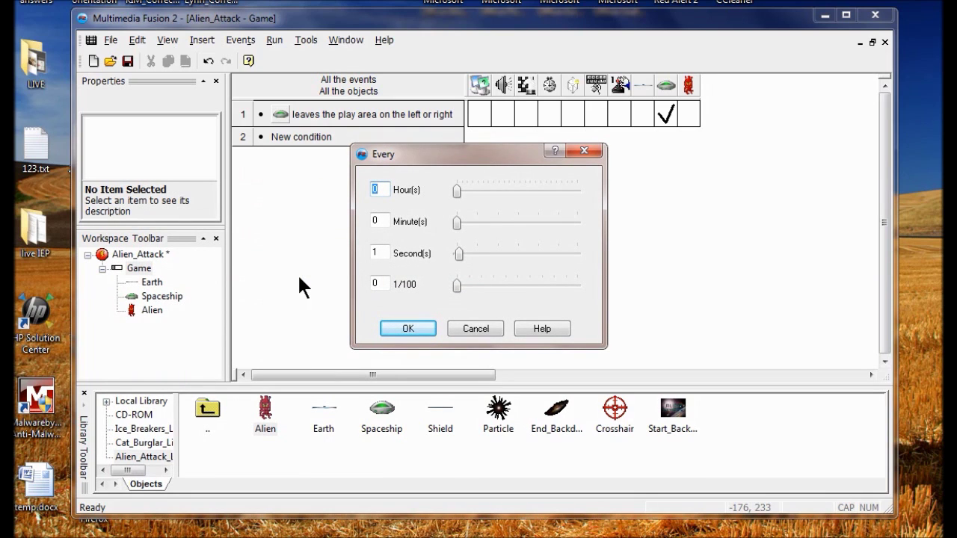
{"action": "left_click", "coordinate": [376, 255]}
{"action": "key", "text": "BackSpace"}
{"action": "type", "text": "0"}
{"action": "left_click", "coordinate": [376, 284]}
{"action": "type", "text": "75"}
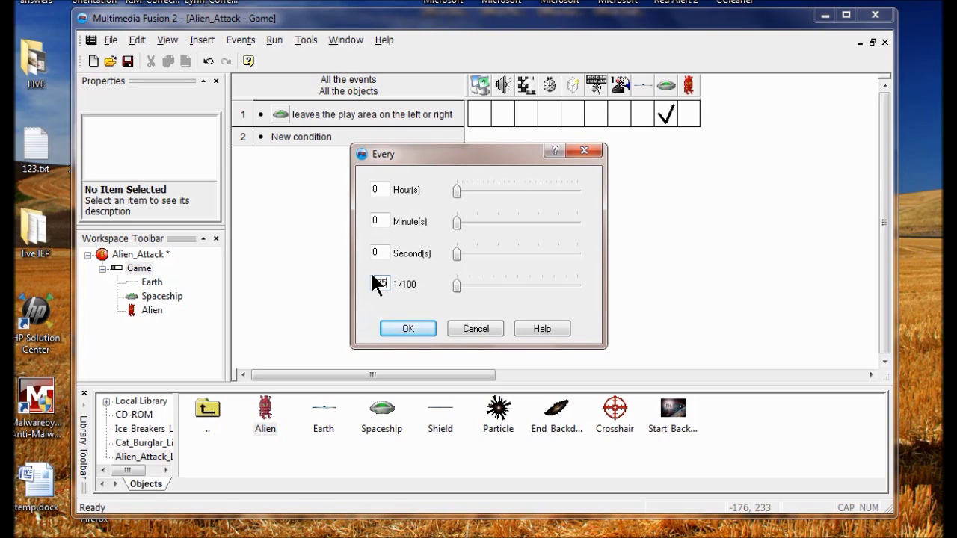
{"action": "left_click", "coordinate": [409, 330]}
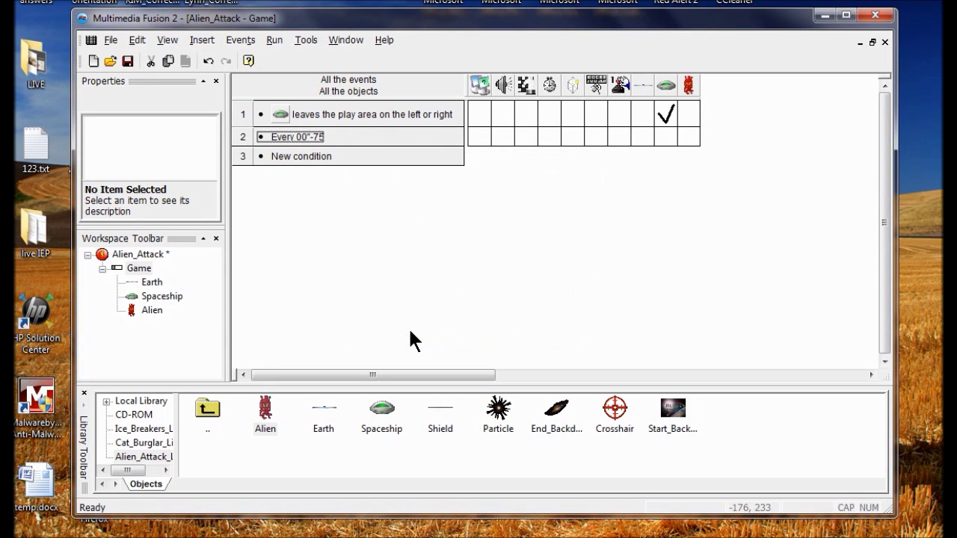
Insert a second condition in event 2 that picks one Spaceship at random.
{"action": "right_click", "coordinate": [308, 138]}
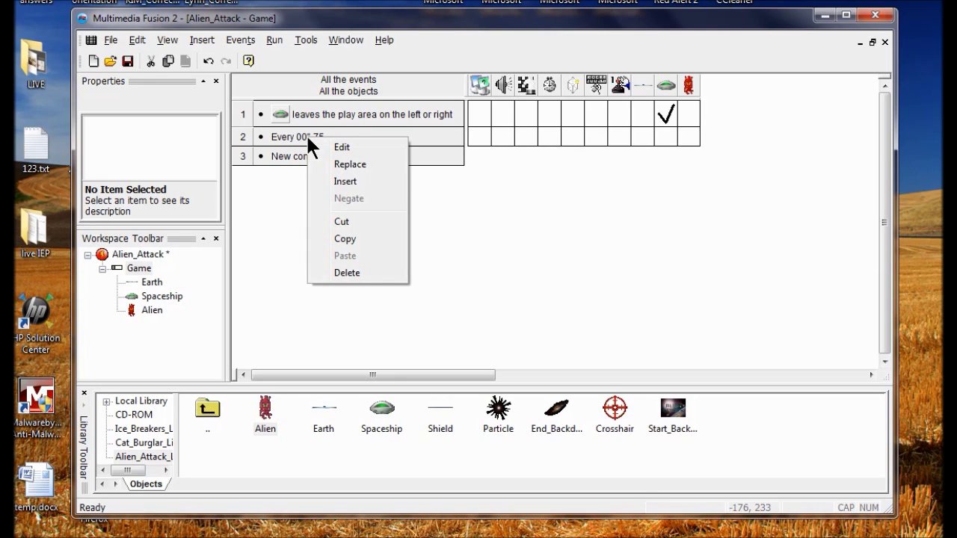
{"action": "left_click", "coordinate": [348, 180]}
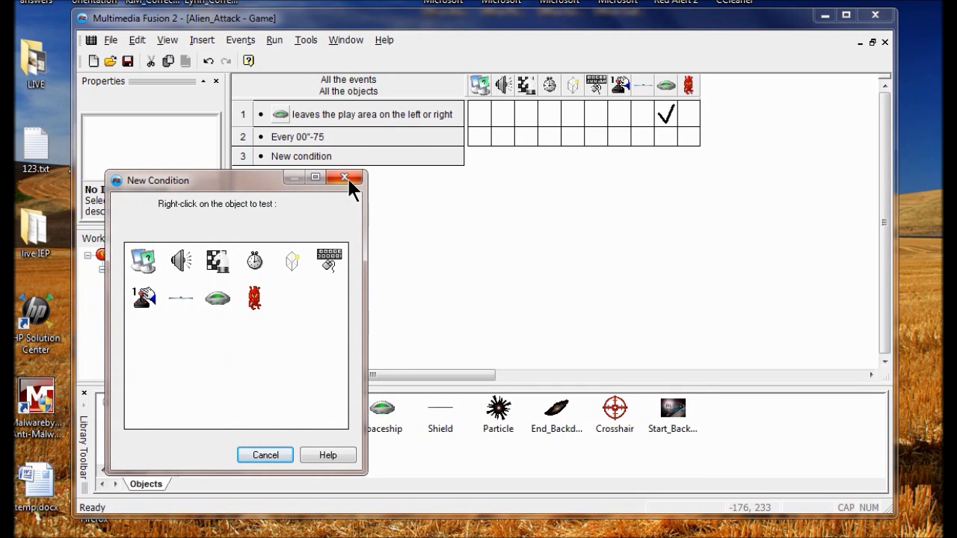
{"action": "right_click", "coordinate": [212, 296]}
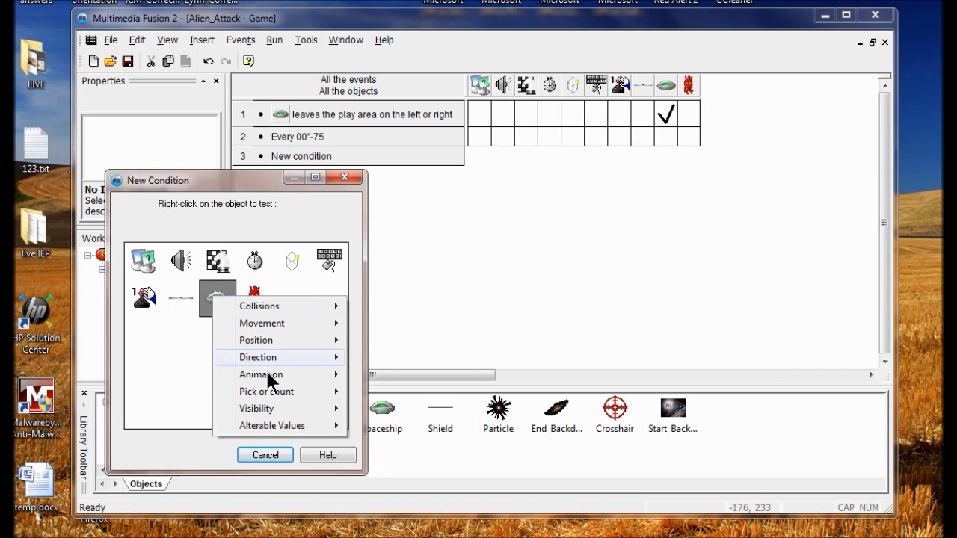
{"action": "mouse_move", "coordinate": [275, 390]}
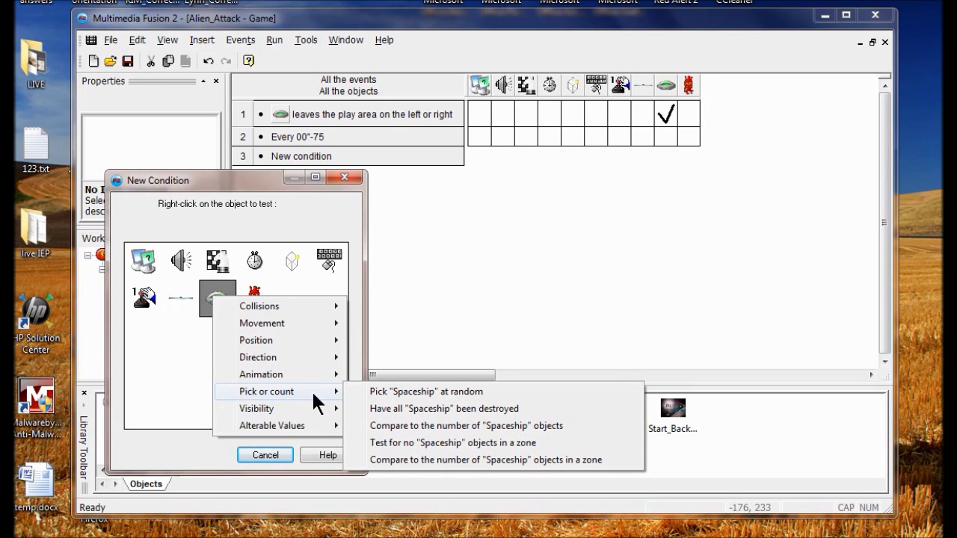
{"action": "left_click", "coordinate": [392, 392]}
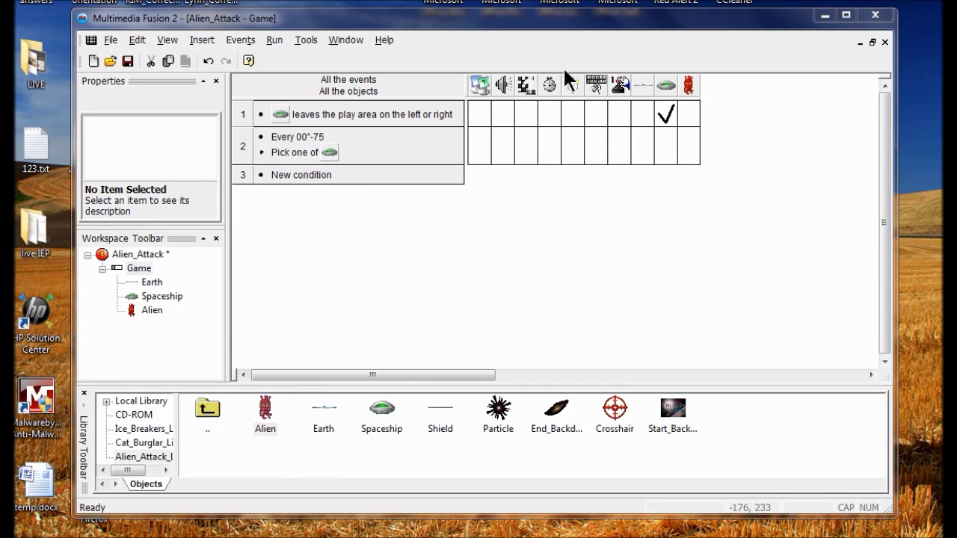
Add a Create object action to event 2 that spawns an Alien relative to the Spaceship.
{"action": "right_click", "coordinate": [571, 156]}
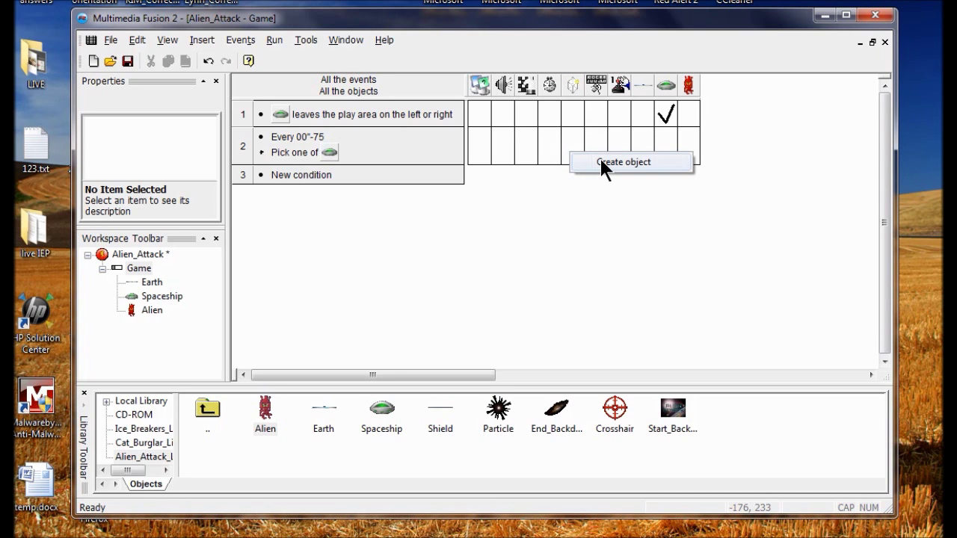
{"action": "left_click", "coordinate": [602, 163]}
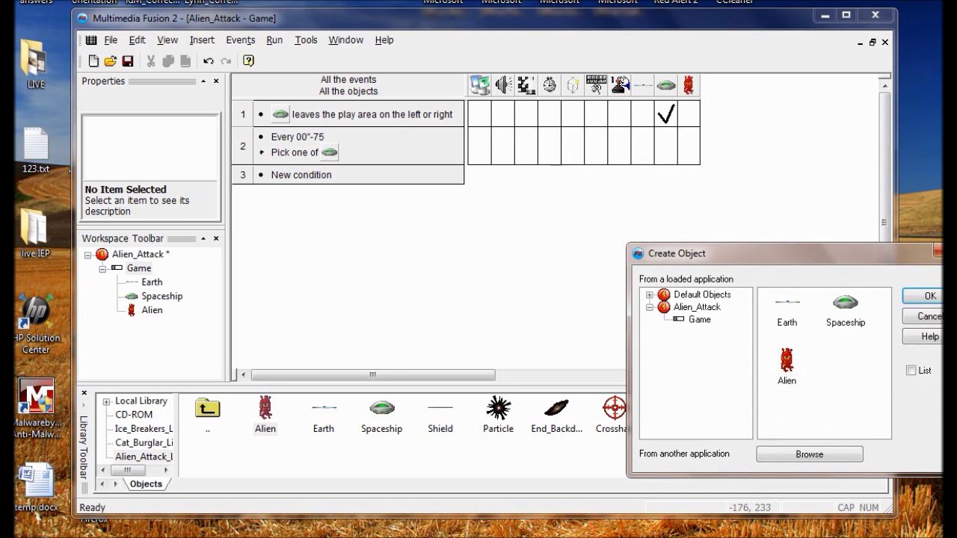
{"action": "left_click", "coordinate": [786, 362]}
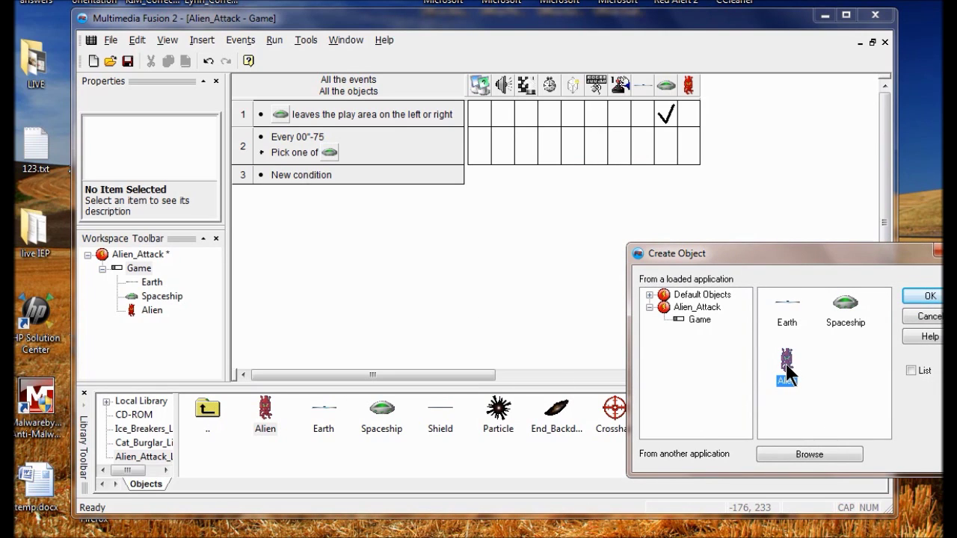
{"action": "left_click", "coordinate": [925, 299]}
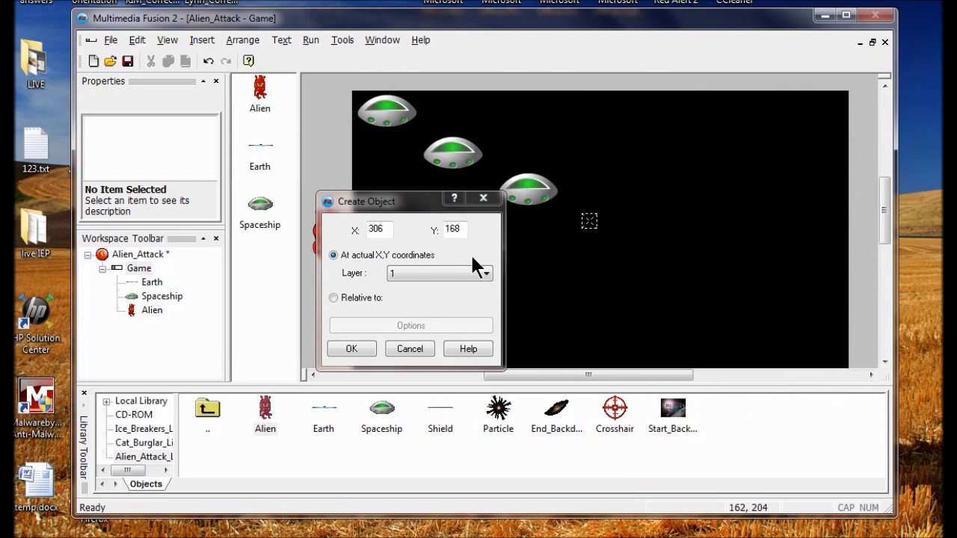
{"action": "left_click", "coordinate": [334, 298]}
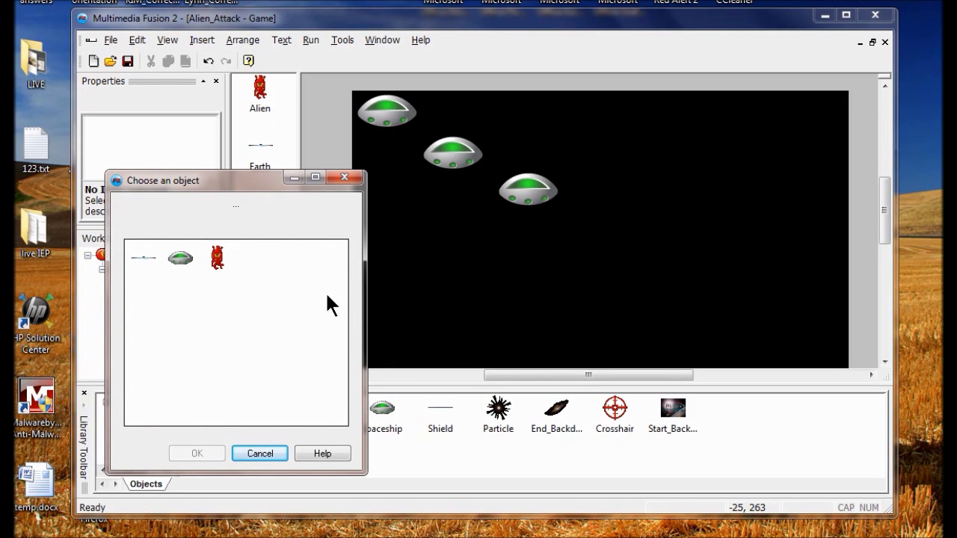
{"action": "left_click", "coordinate": [181, 258]}
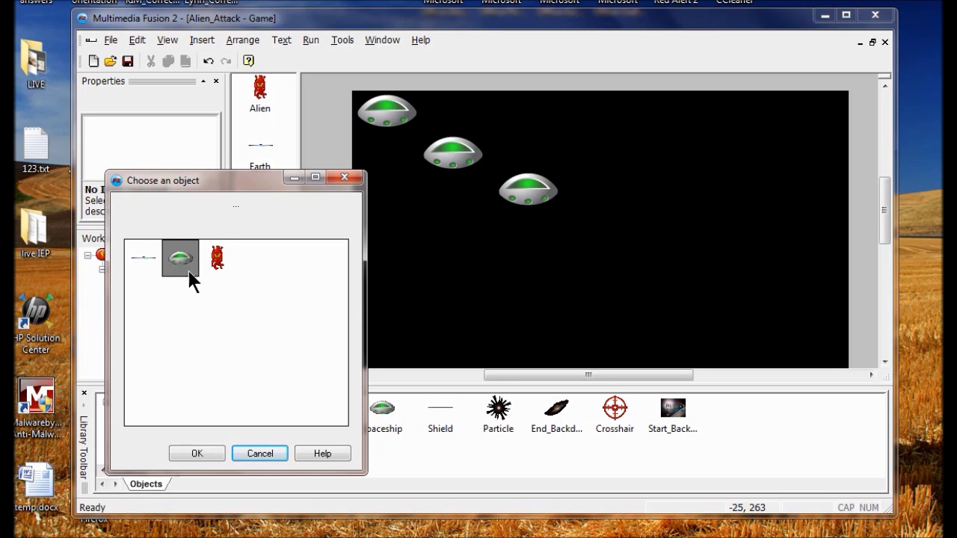
{"action": "left_click", "coordinate": [197, 453]}
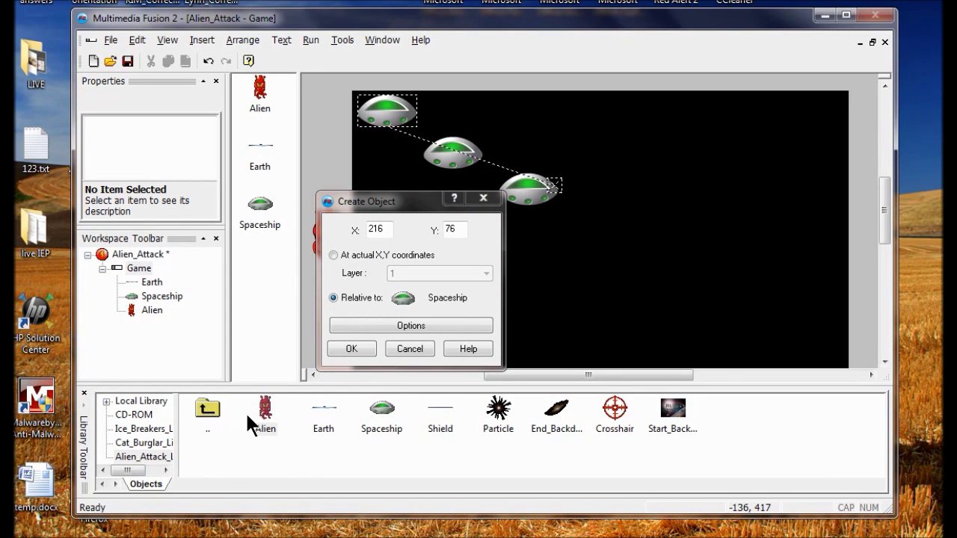
Set the Alien's spawn offset to X 0 and Y 0 and confirm.
{"action": "left_click", "coordinate": [379, 229]}
{"action": "double_click", "coordinate": [379, 229]}
{"action": "type", "text": "0"}
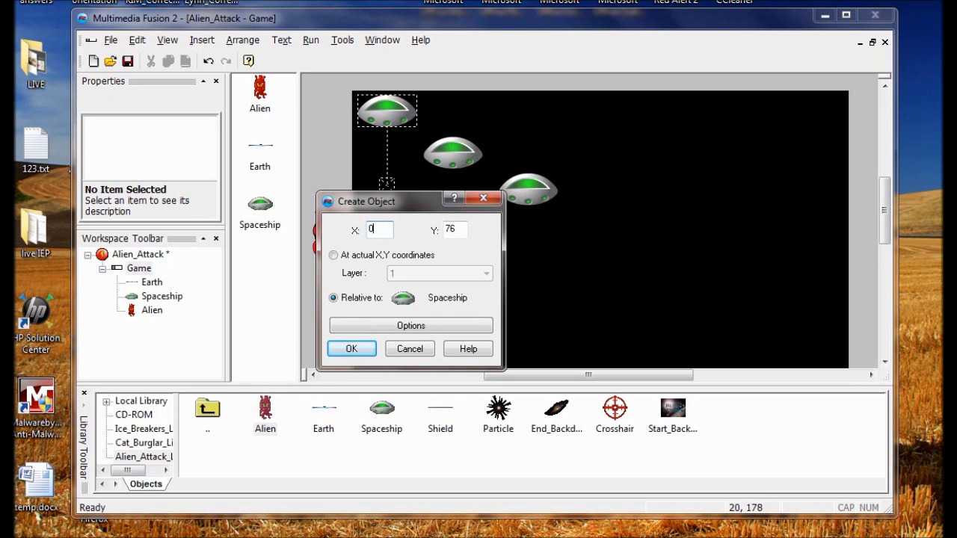
{"action": "double_click", "coordinate": [450, 231]}
{"action": "type", "text": "0"}
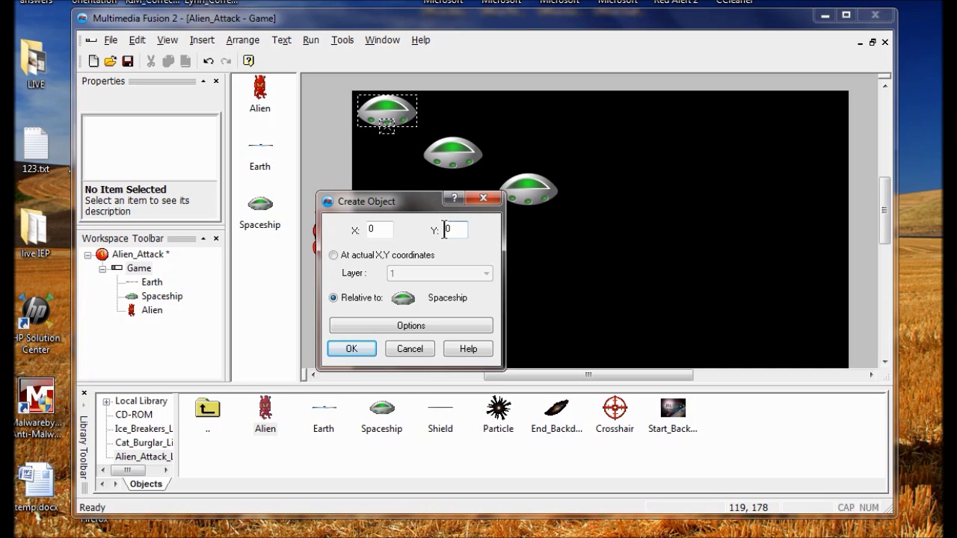
{"action": "left_click", "coordinate": [351, 349]}
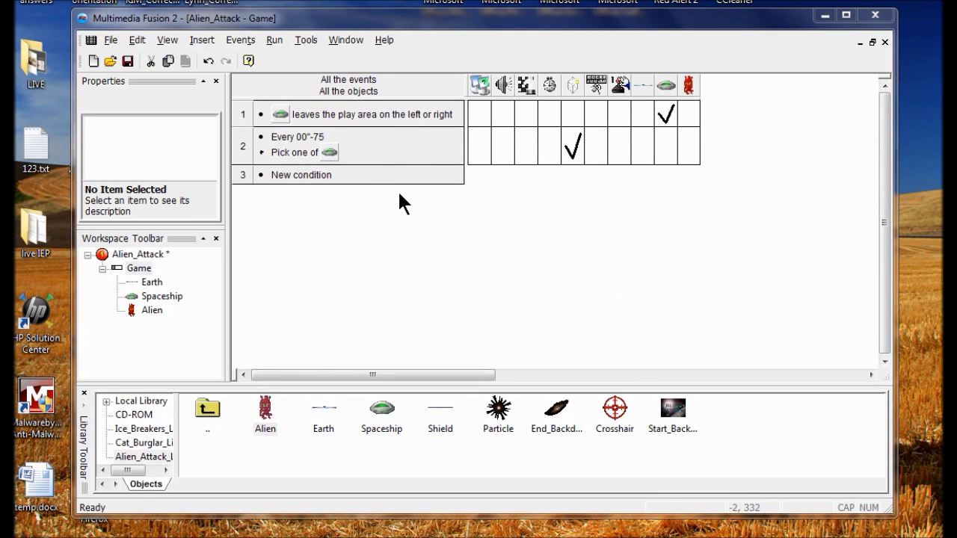
{"action": "left_click", "coordinate": [273, 38]}
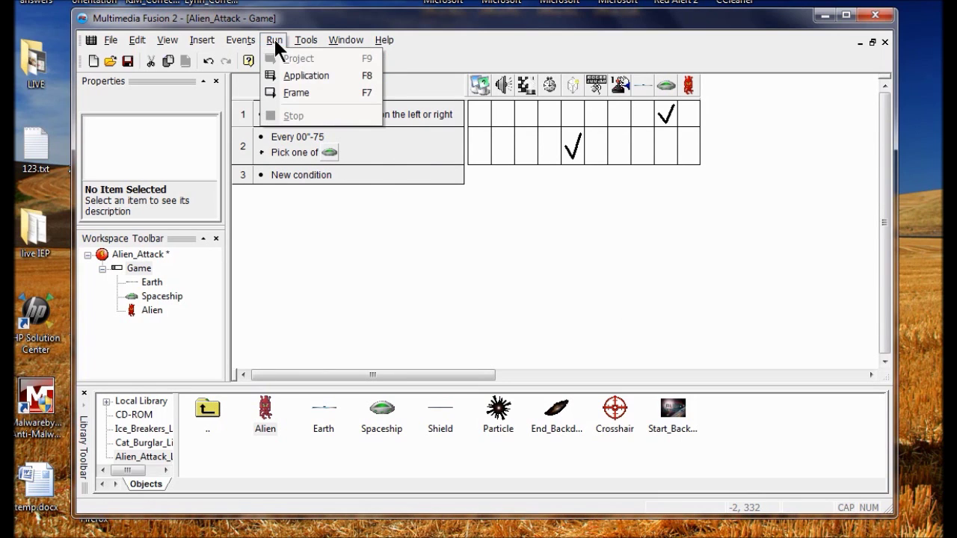
{"action": "left_click", "coordinate": [299, 75]}
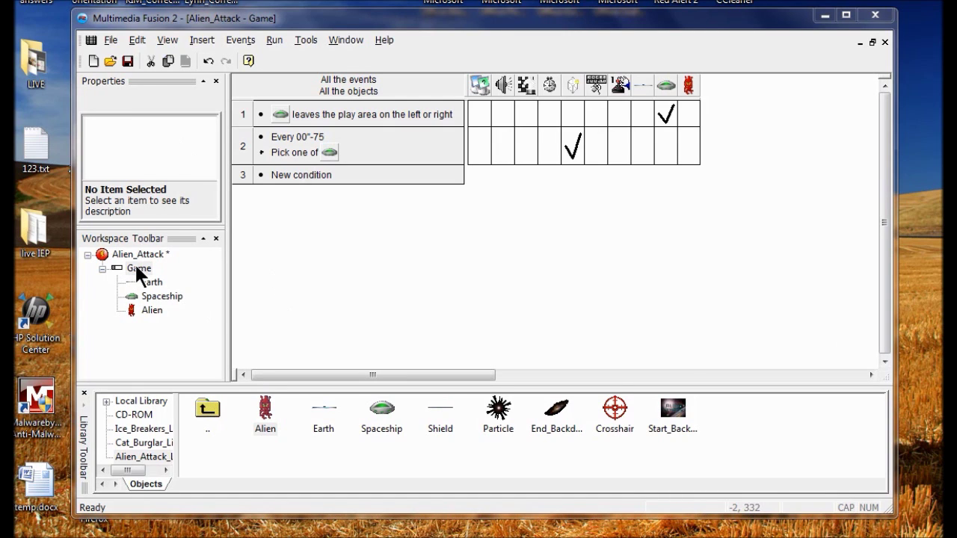
In the Game frame, give the Alien a Bouncing Ball movement.
{"action": "double_click", "coordinate": [138, 269]}
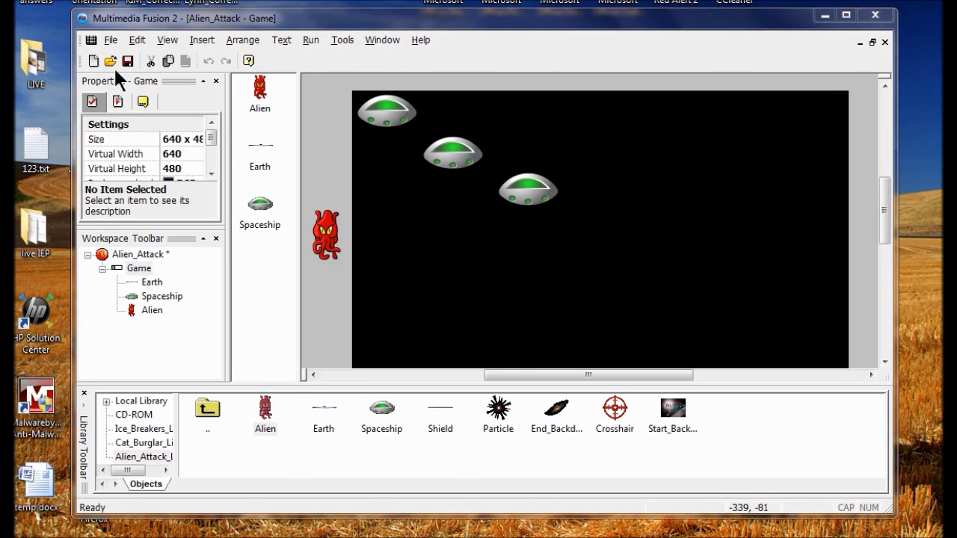
{"action": "left_click", "coordinate": [326, 236]}
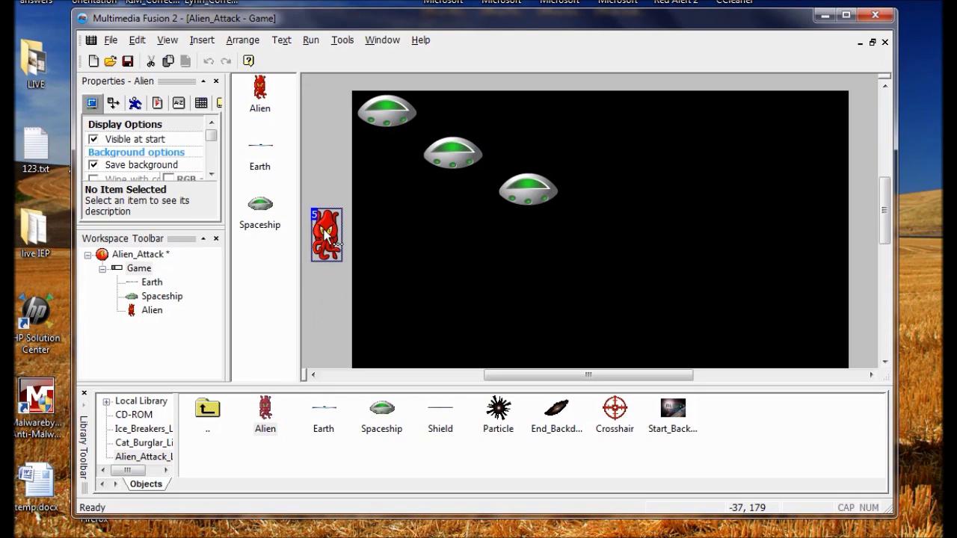
{"action": "left_click", "coordinate": [134, 104]}
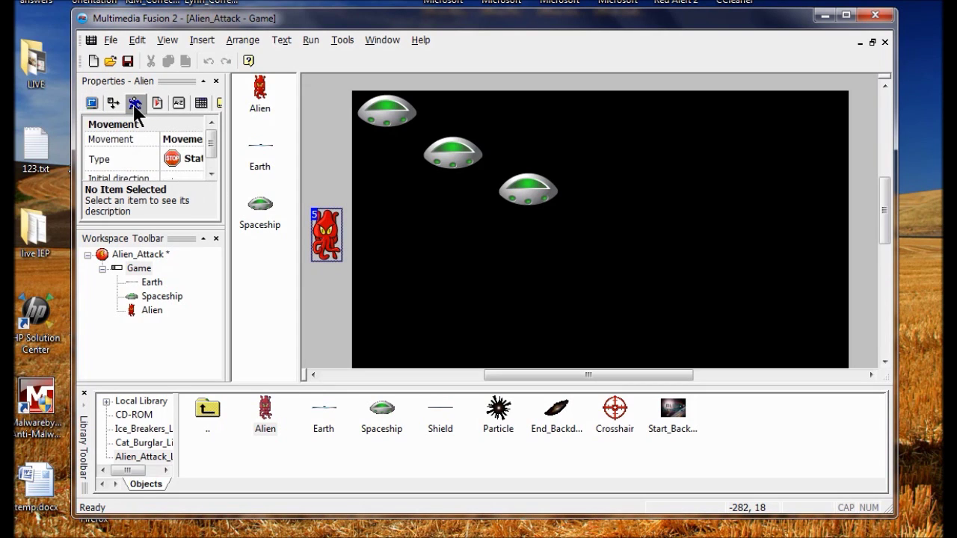
{"action": "left_click", "coordinate": [192, 157]}
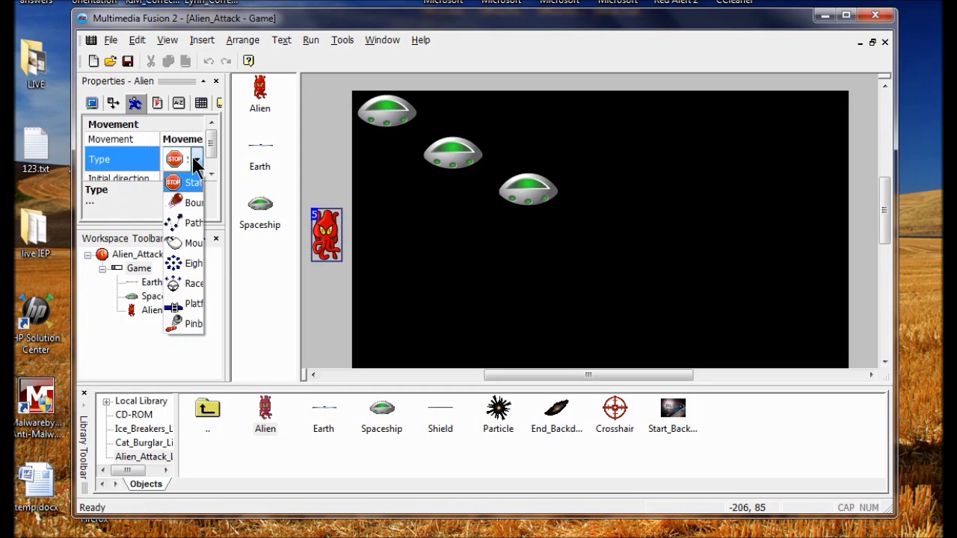
{"action": "left_click", "coordinate": [189, 203]}
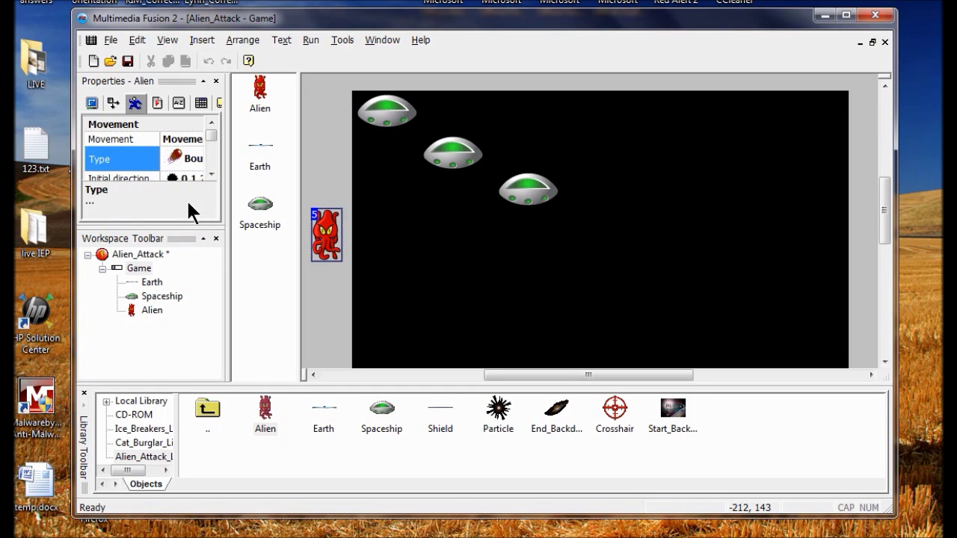
Test-run the application to watch the Alien move, then return to editing.
{"action": "left_click", "coordinate": [309, 40]}
{"action": "left_click", "coordinate": [325, 71]}
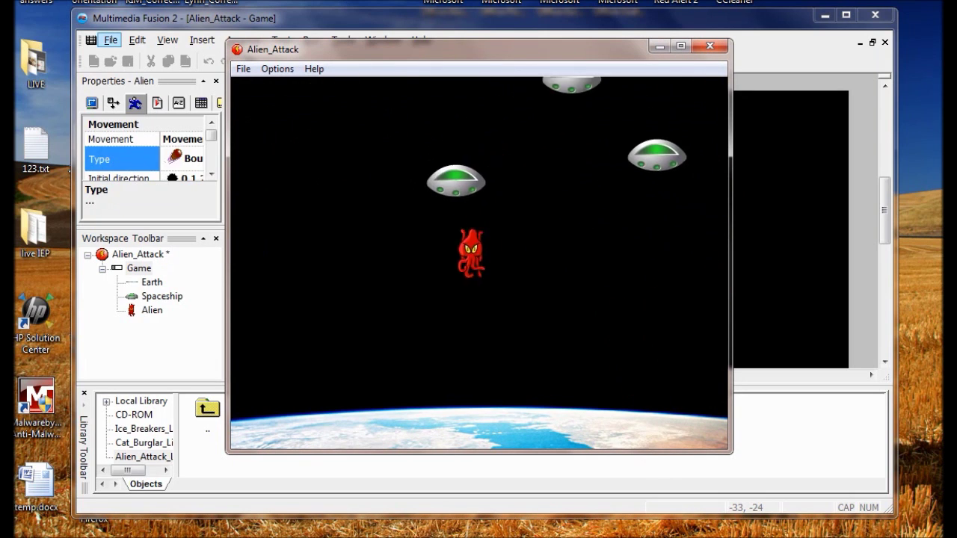
{"action": "left_click", "coordinate": [111, 39]}
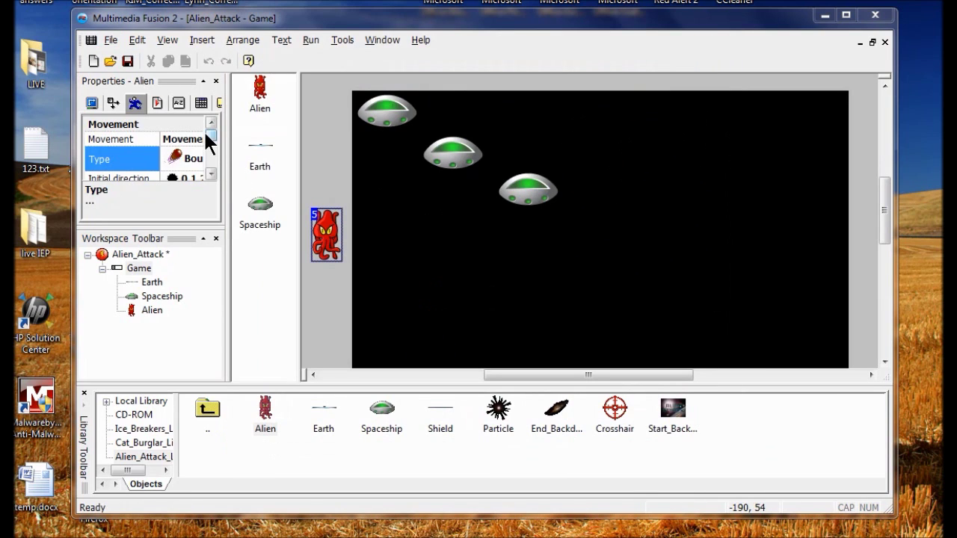
Set the Alien's initial direction to straight down only (direction 24).
{"action": "left_click", "coordinate": [210, 166]}
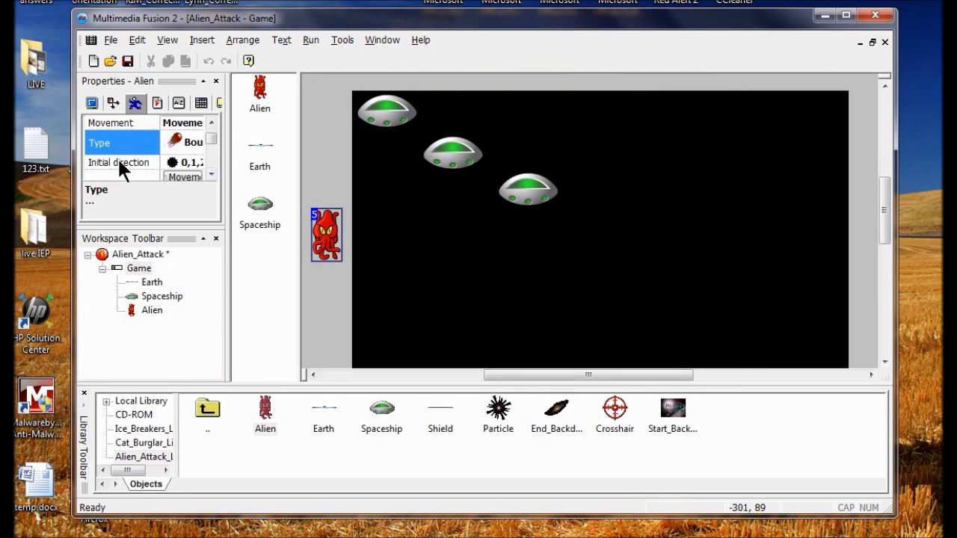
{"action": "left_click", "coordinate": [119, 159]}
{"action": "left_click", "coordinate": [172, 162]}
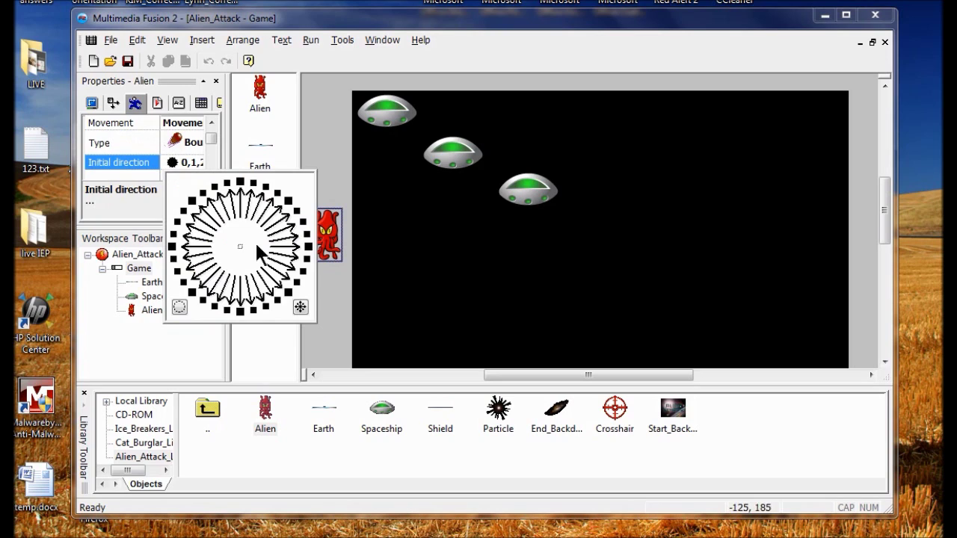
{"action": "left_click", "coordinate": [179, 305]}
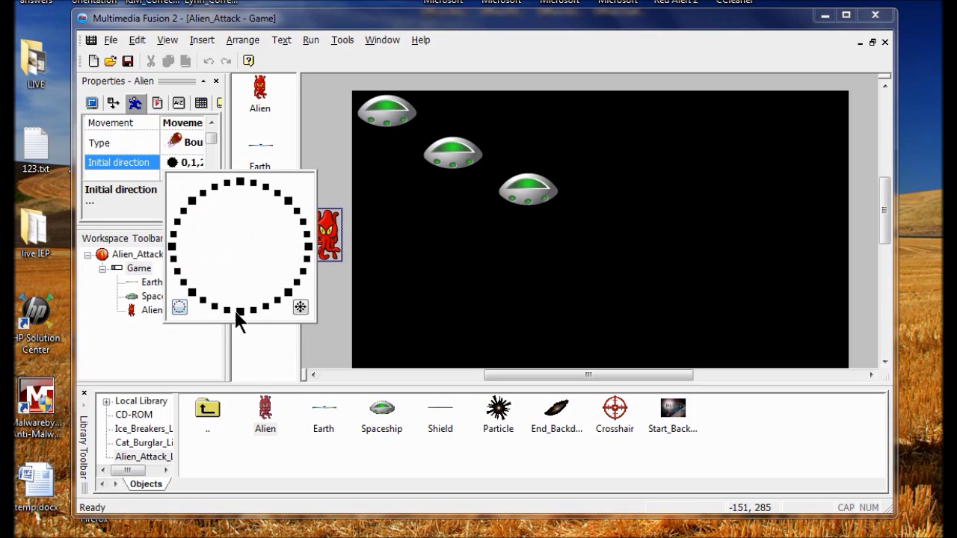
{"action": "left_click", "coordinate": [239, 311]}
{"action": "key", "text": "Return"}
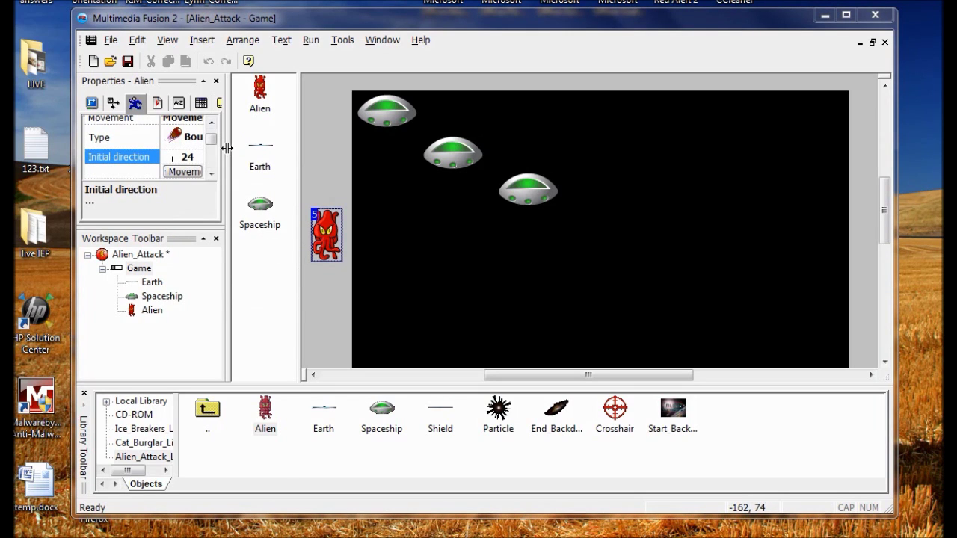
Lower the Alien's bouncing-ball speed from 60 to 10.
{"action": "scroll", "coordinate": [210, 138], "scroll_direction": "down", "scroll_amount": 1}
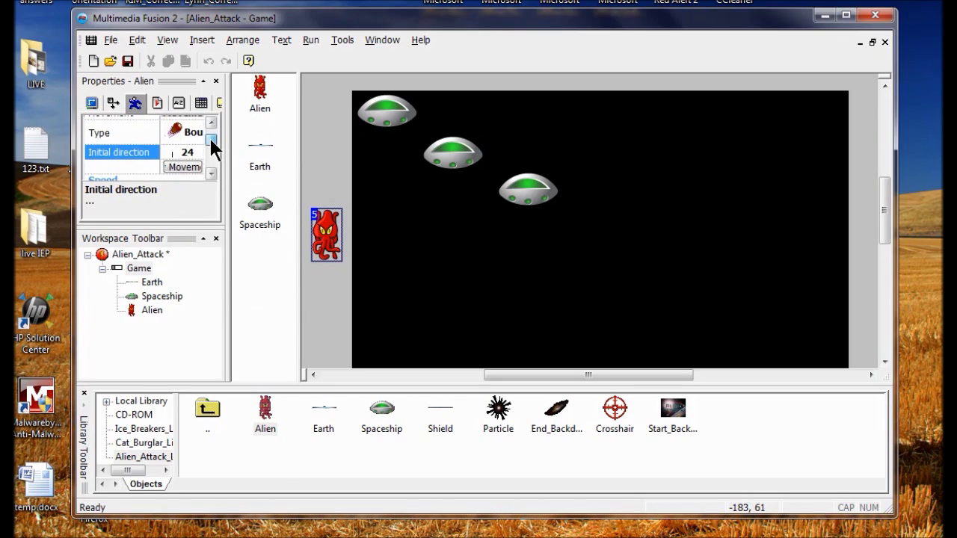
{"action": "left_click_drag", "start_coordinate": [211, 137], "coordinate": [212, 143]}
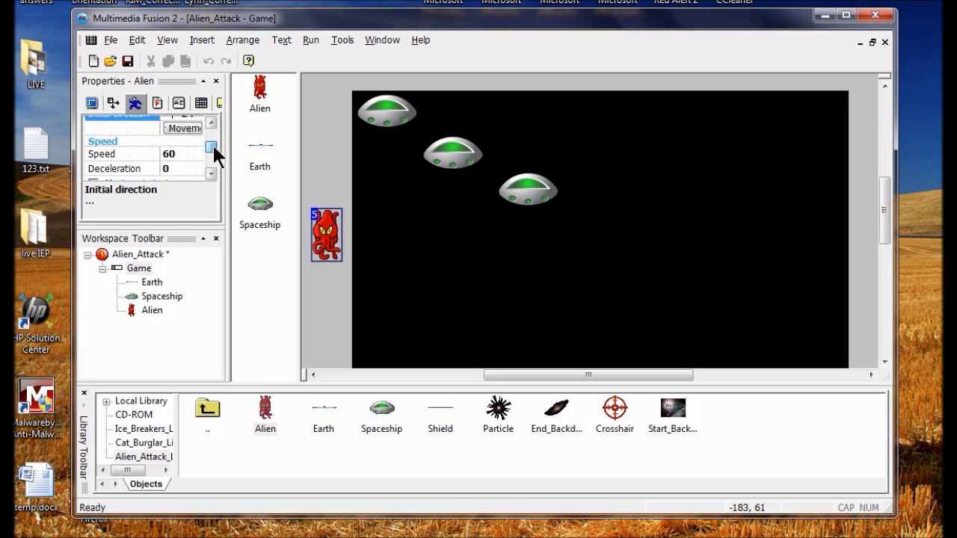
{"action": "left_click", "coordinate": [180, 153]}
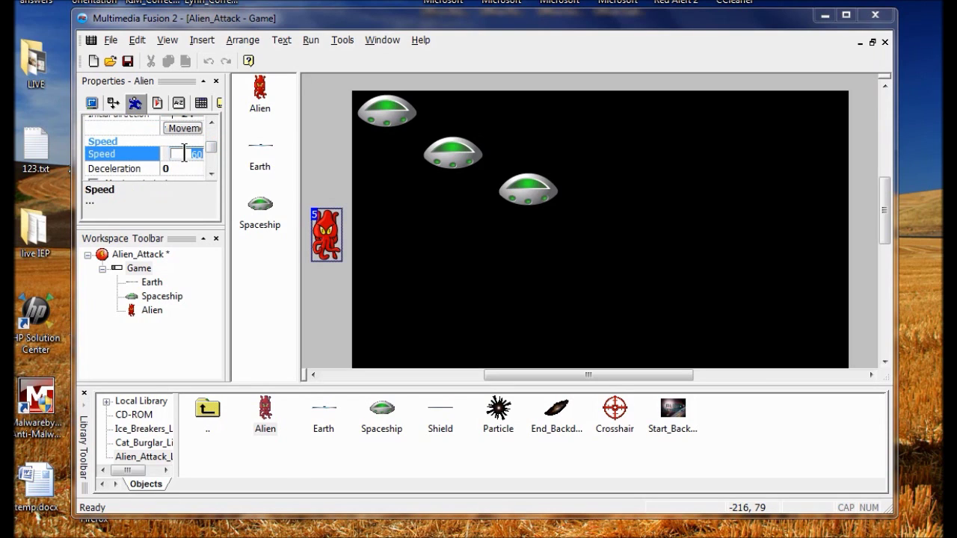
{"action": "type", "text": "10"}
{"action": "key", "text": "Return"}
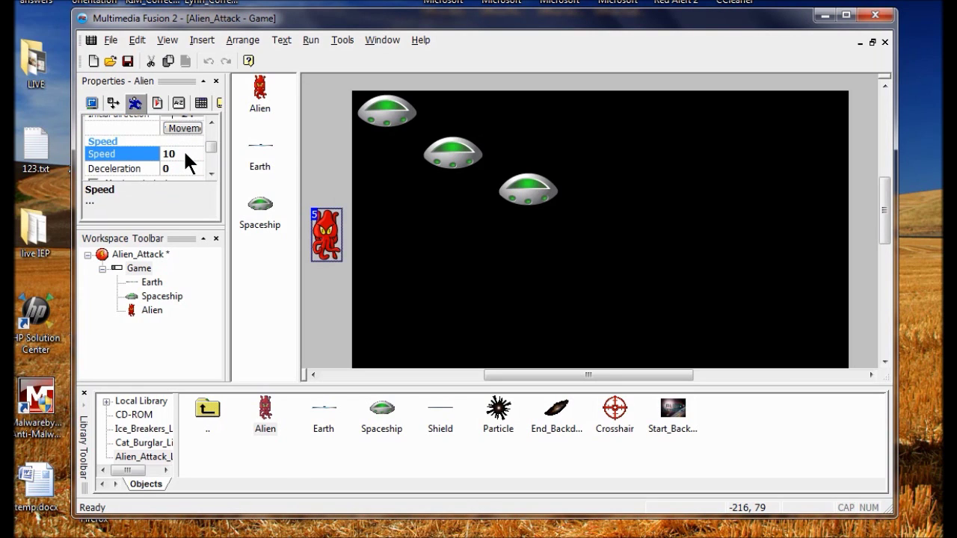
Test-run the application to check the bouncing Aliens.
{"action": "left_click", "coordinate": [311, 40]}
{"action": "left_click", "coordinate": [327, 75]}
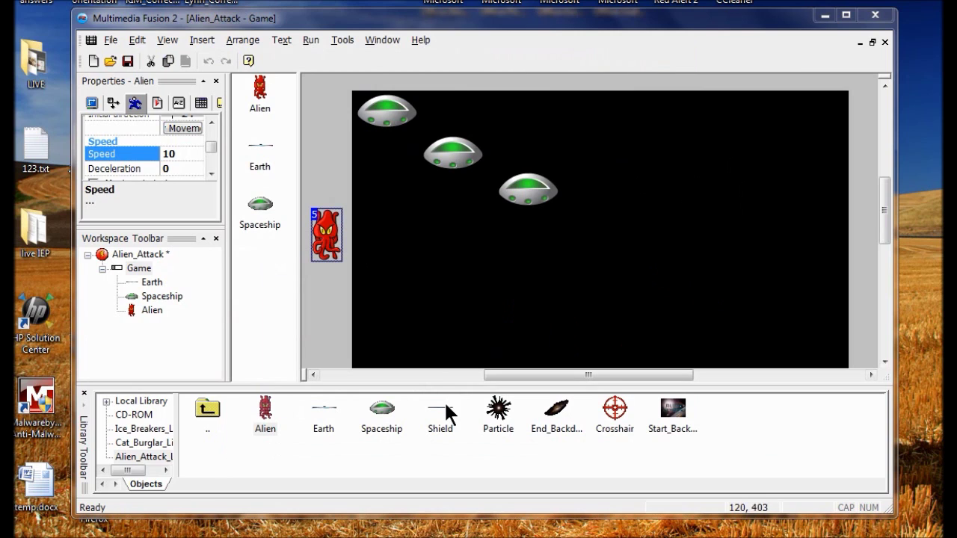
{"action": "left_click_drag", "start_coordinate": [887, 239], "coordinate": [887, 267]}
Place the Shield line in the frame, centre it horizontally, and lower it just above Earth.
{"action": "left_click", "coordinate": [446, 410]}
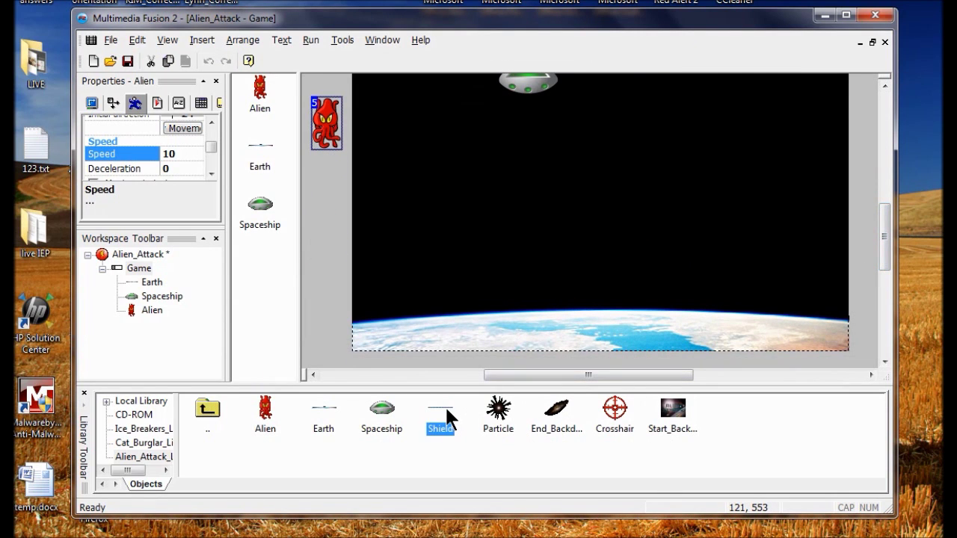
{"action": "left_click_drag", "start_coordinate": [449, 387], "coordinate": [360, 281]}
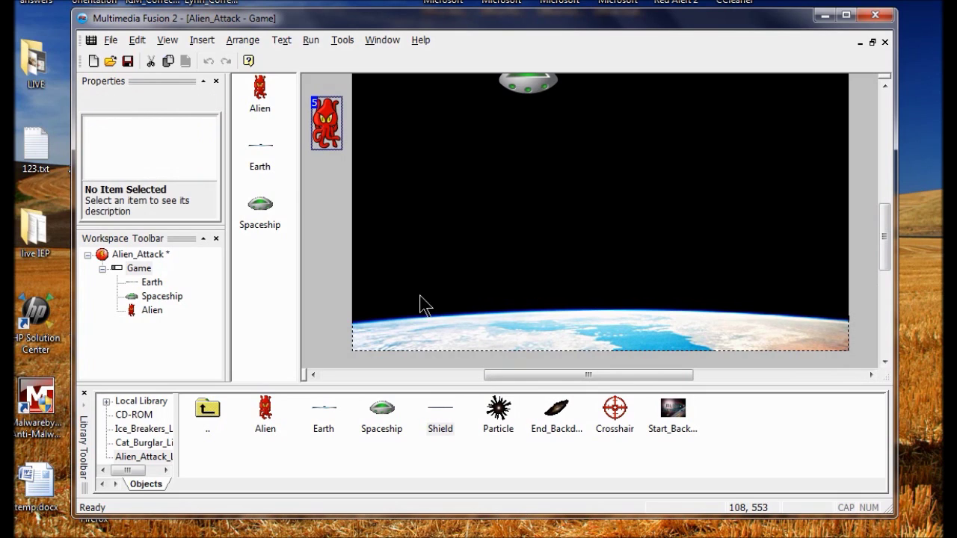
{"action": "right_click", "coordinate": [524, 279]}
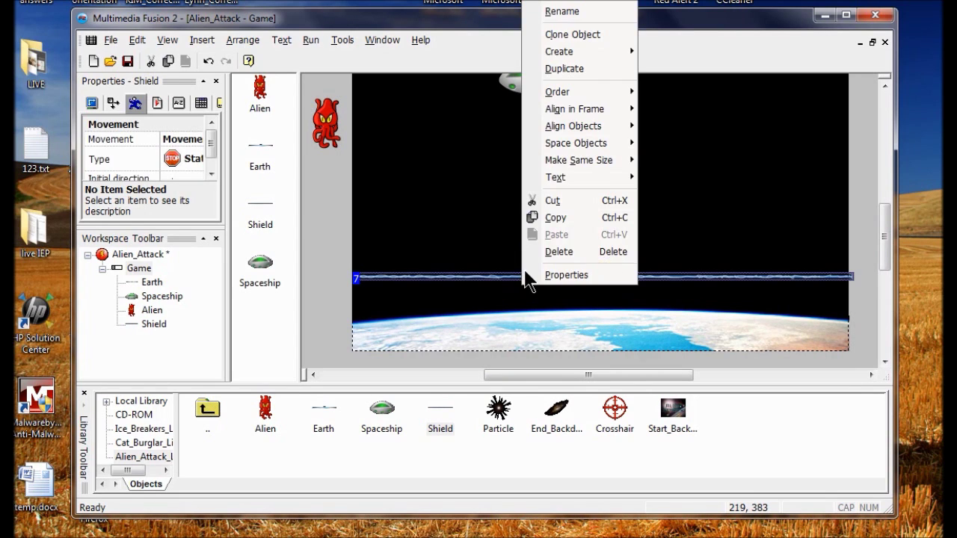
{"action": "mouse_move", "coordinate": [572, 110]}
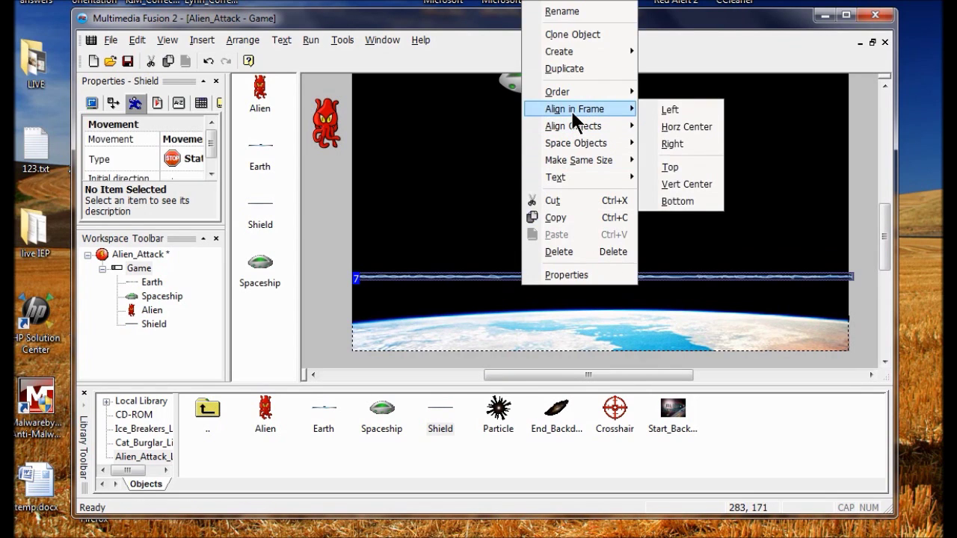
{"action": "left_click", "coordinate": [668, 126]}
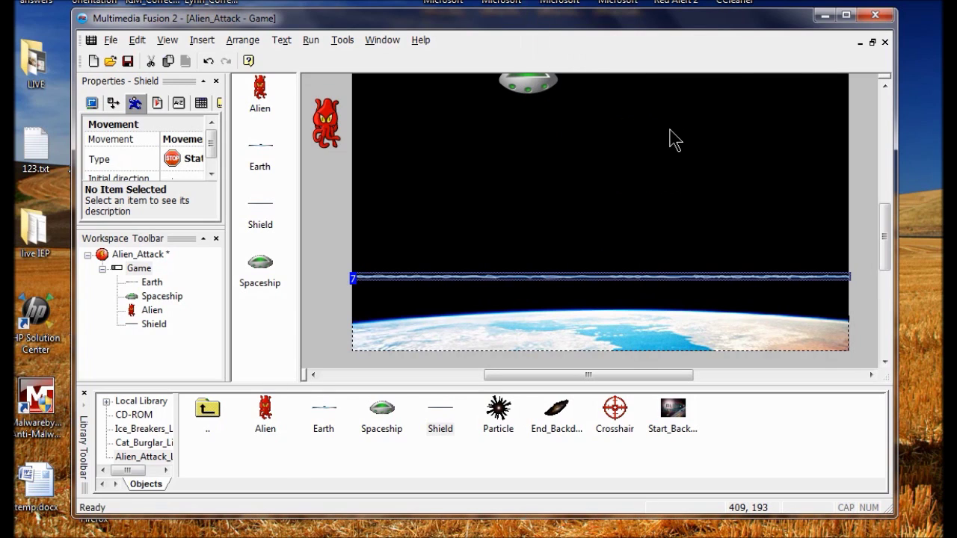
{"action": "left_click_drag", "start_coordinate": [598, 276], "coordinate": [601, 298]}
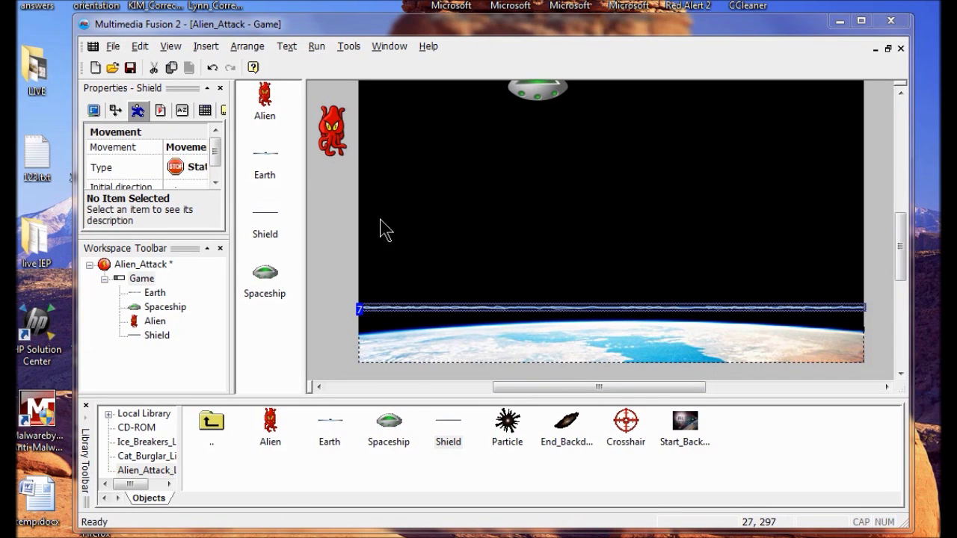
Add event 3: when an Alien collides with the Shield, destroy the Alien.
{"action": "left_click", "coordinate": [169, 39]}
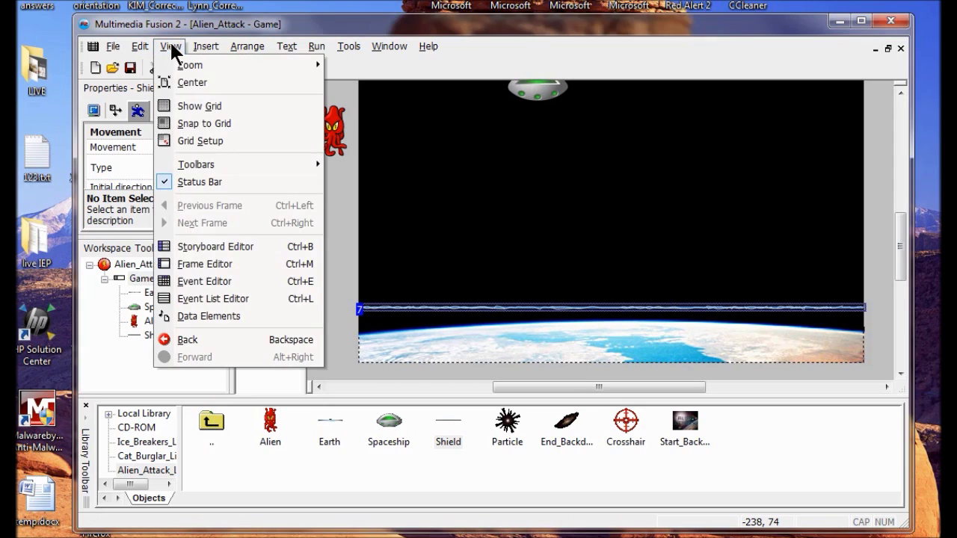
{"action": "left_click", "coordinate": [229, 282]}
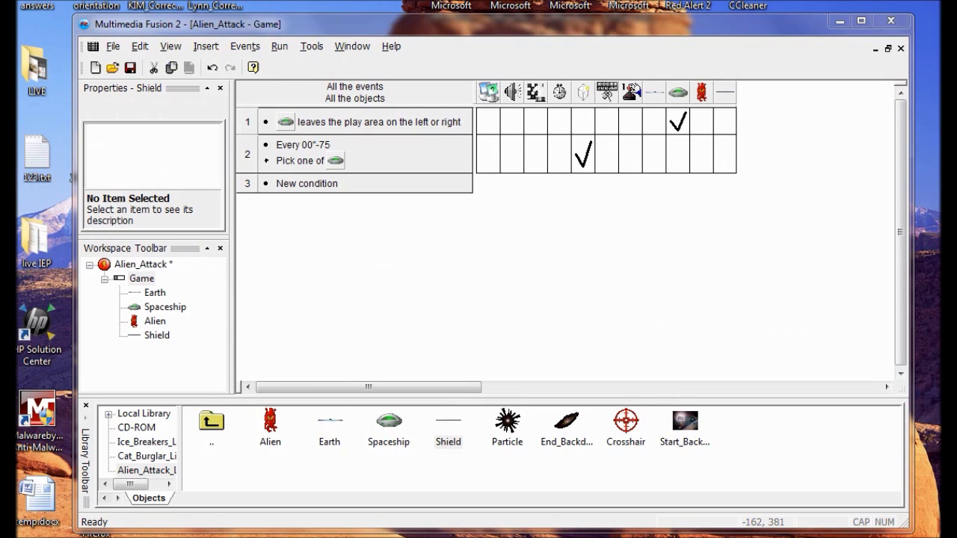
{"action": "left_click", "coordinate": [307, 184]}
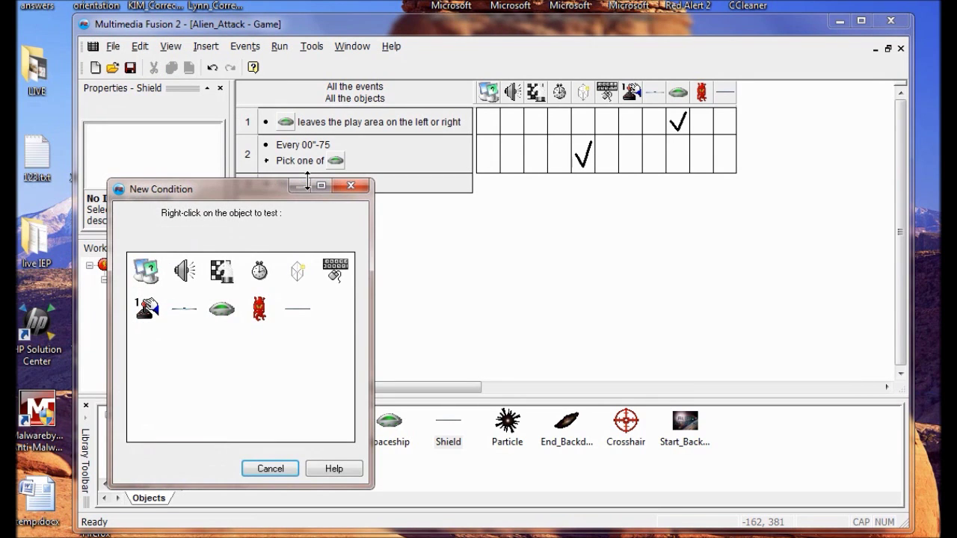
{"action": "right_click", "coordinate": [257, 312]}
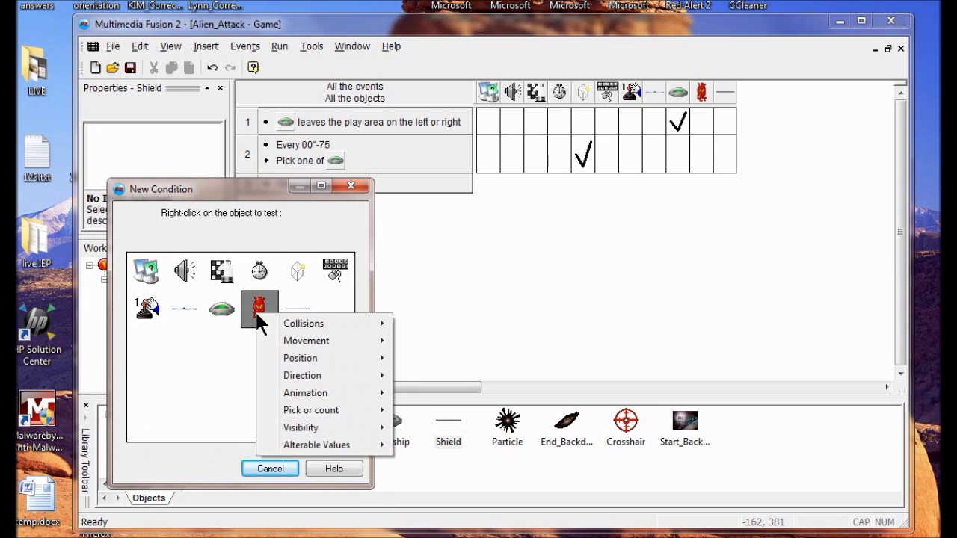
{"action": "mouse_move", "coordinate": [373, 329]}
{"action": "left_click", "coordinate": [433, 323]}
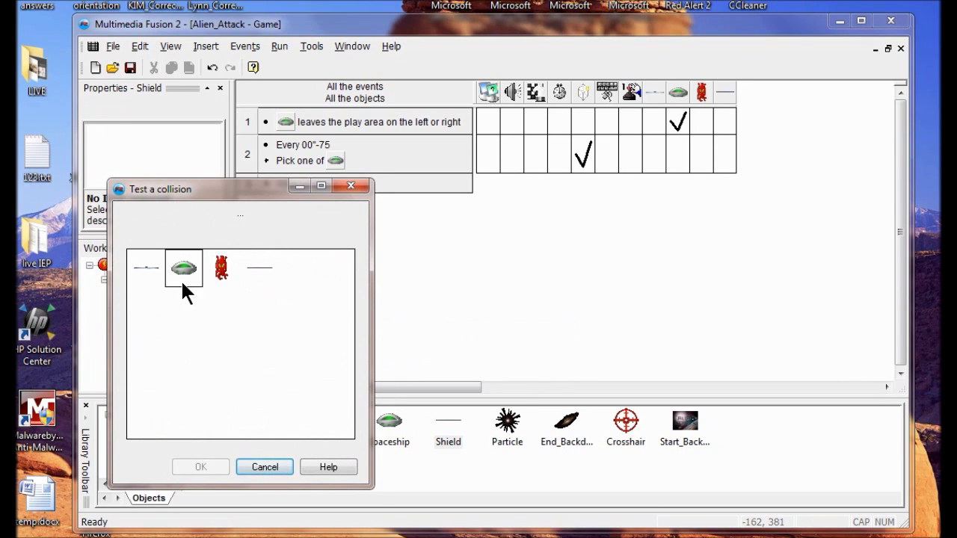
{"action": "left_click", "coordinate": [263, 277]}
{"action": "left_click", "coordinate": [216, 460]}
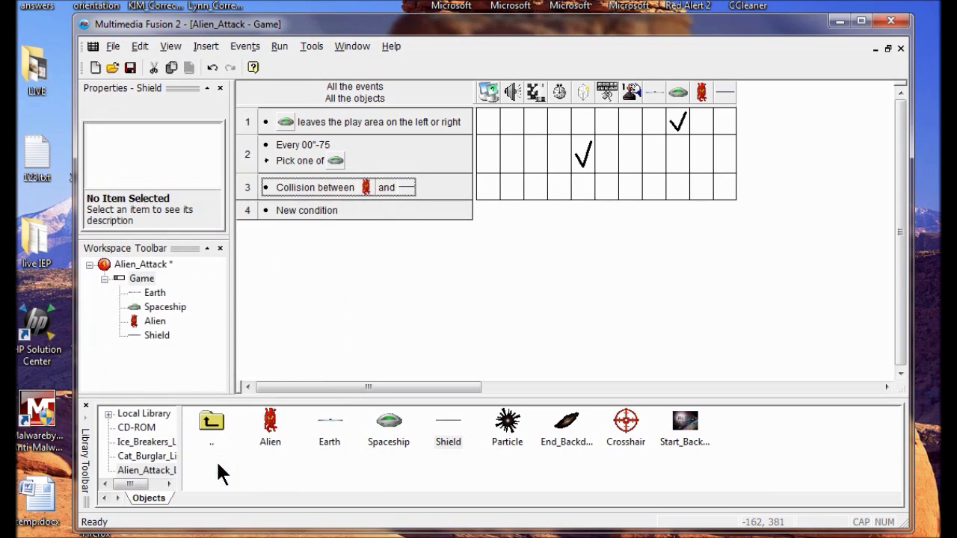
{"action": "left_click", "coordinate": [699, 186]}
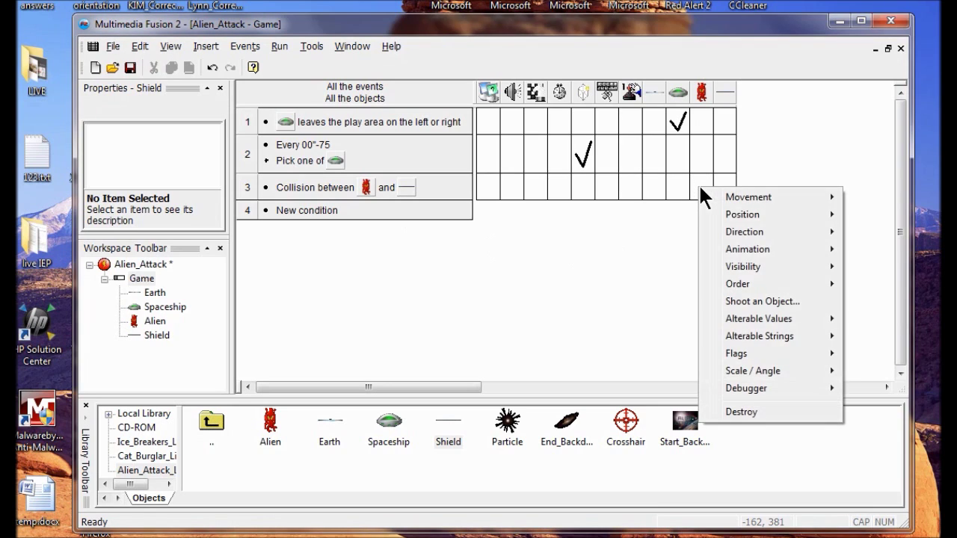
{"action": "left_click", "coordinate": [739, 409]}
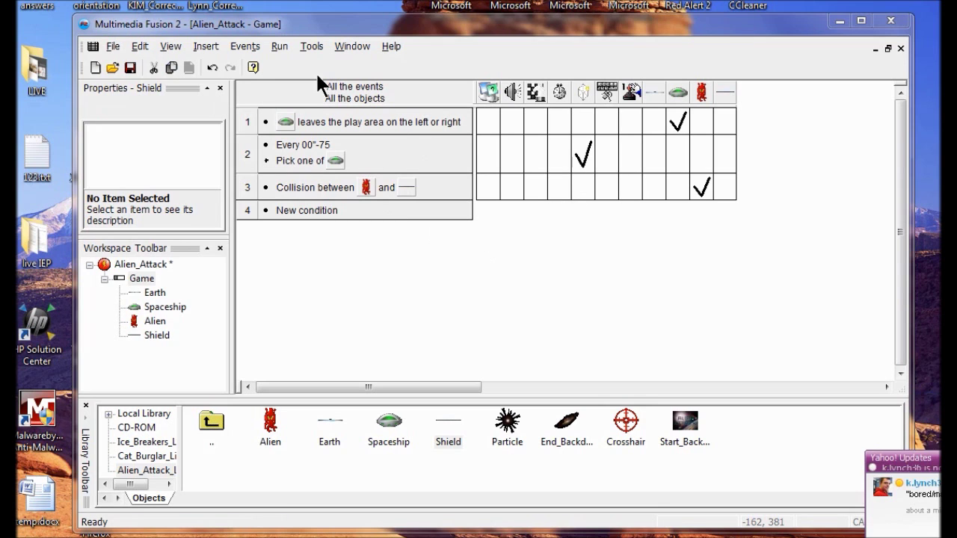
{"action": "left_click", "coordinate": [280, 46]}
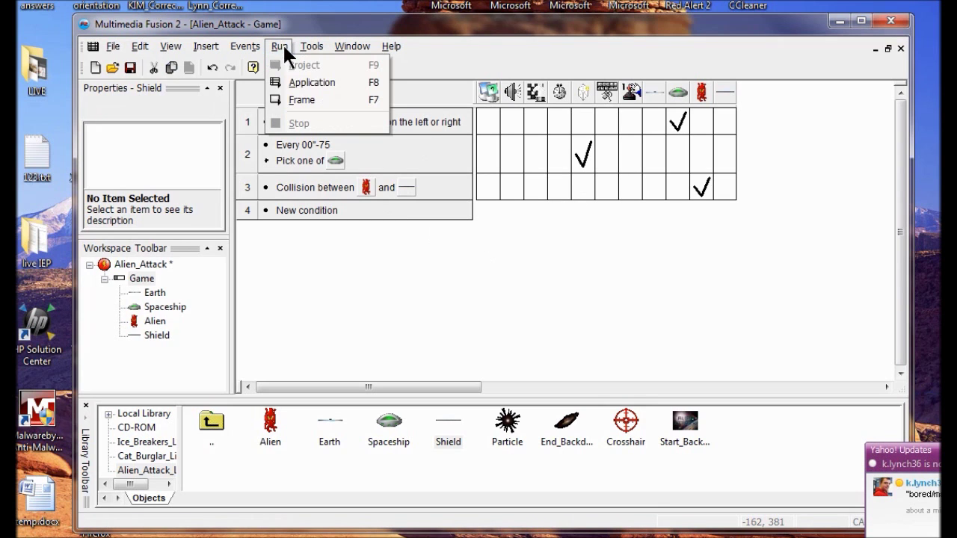
{"action": "left_click", "coordinate": [308, 81]}
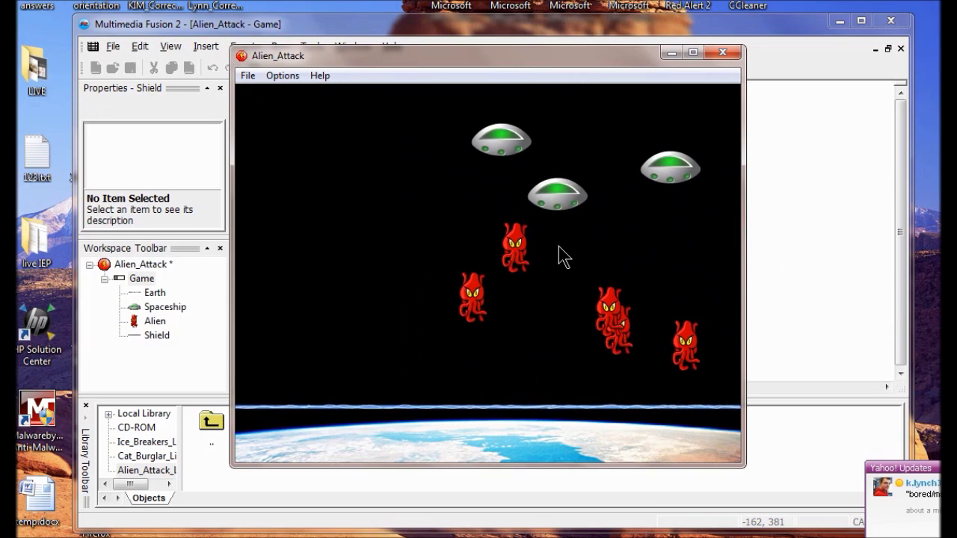
{"action": "key", "text": "alt+F4"}
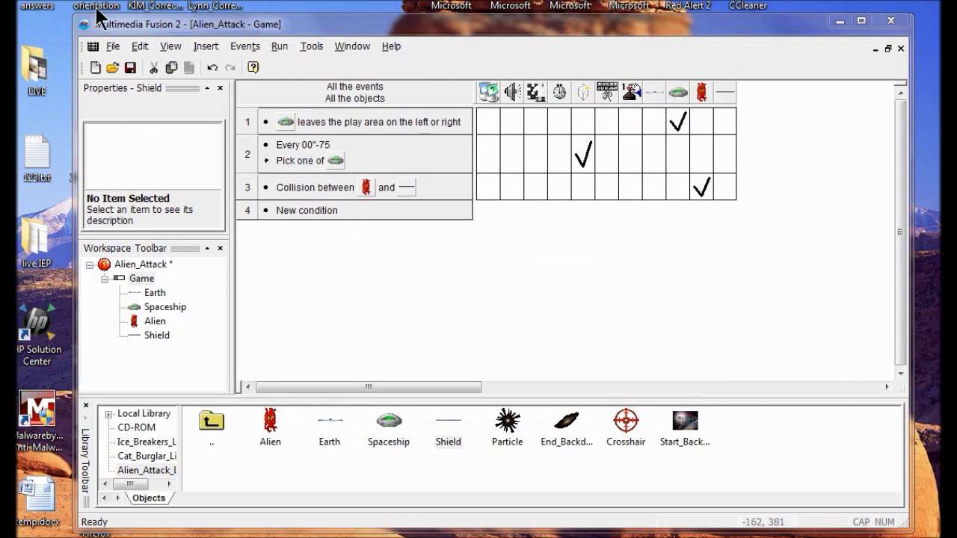
Return to the Game frame and open the Alien sprite's animation editor.
{"action": "double_click", "coordinate": [142, 278]}
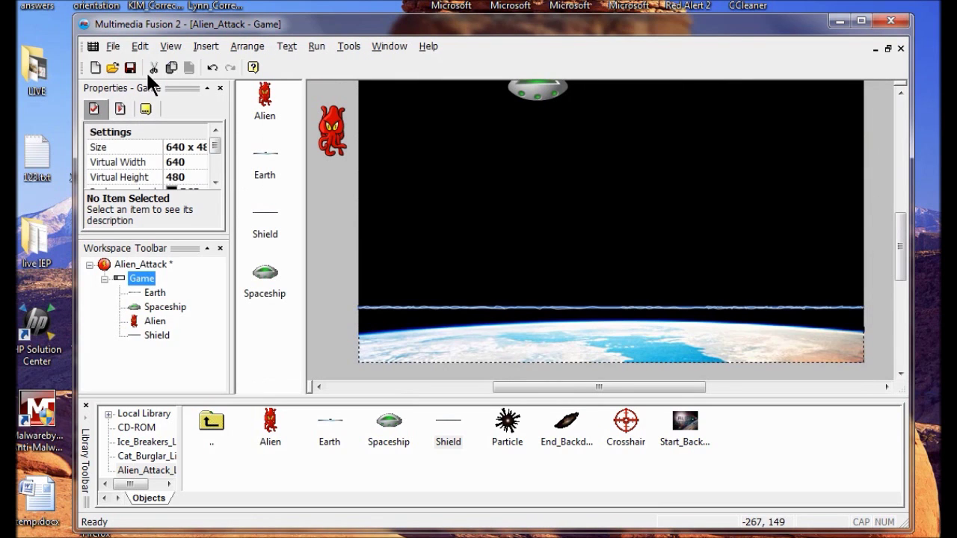
{"action": "double_click", "coordinate": [333, 135]}
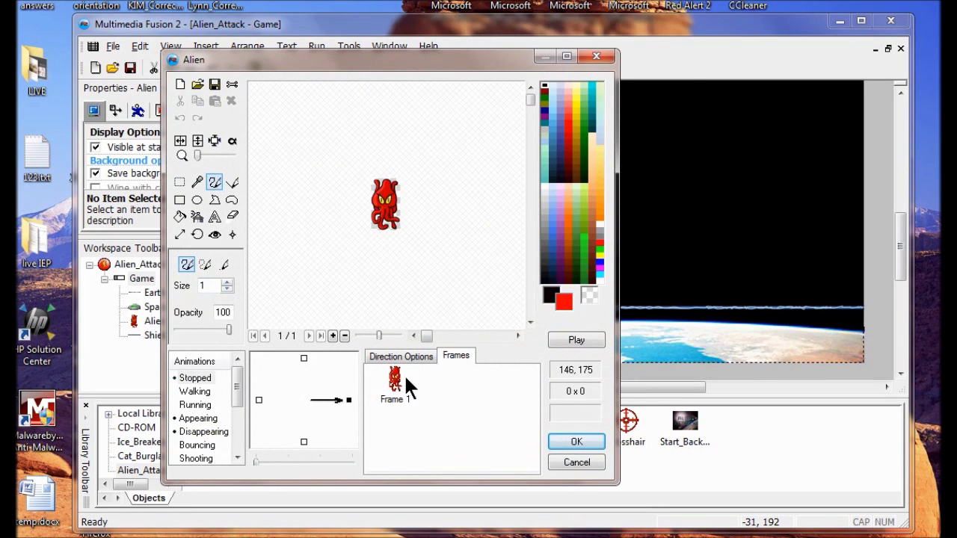
{"action": "left_click", "coordinate": [396, 381]}
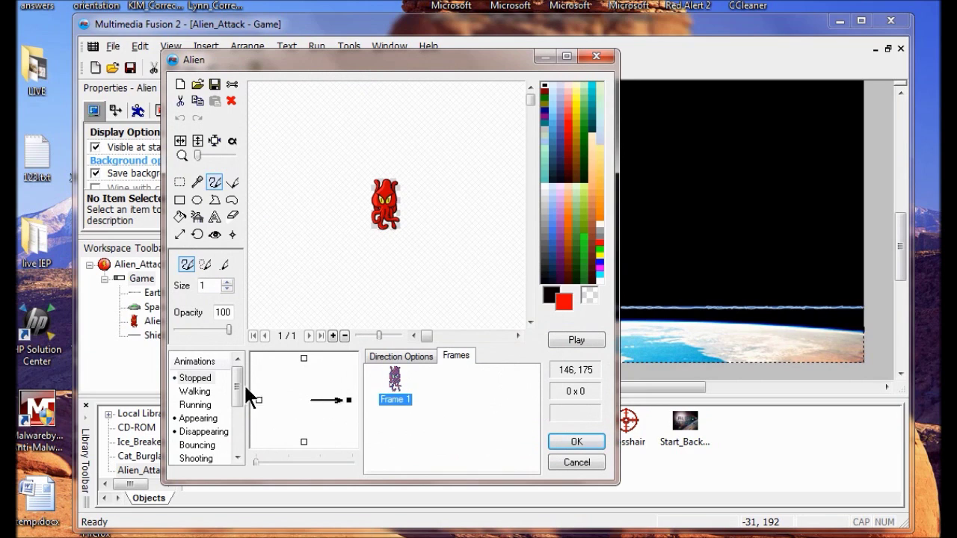
Browse the Alien's Appearing animation, then show its six-frame Disappearing animation.
{"action": "left_click_drag", "start_coordinate": [239, 388], "coordinate": [241, 399]}
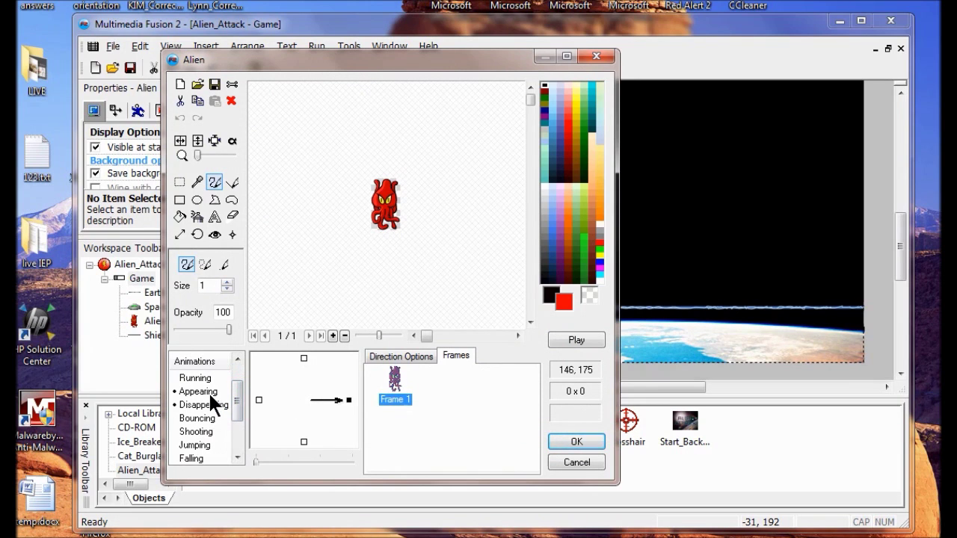
{"action": "left_click", "coordinate": [206, 391]}
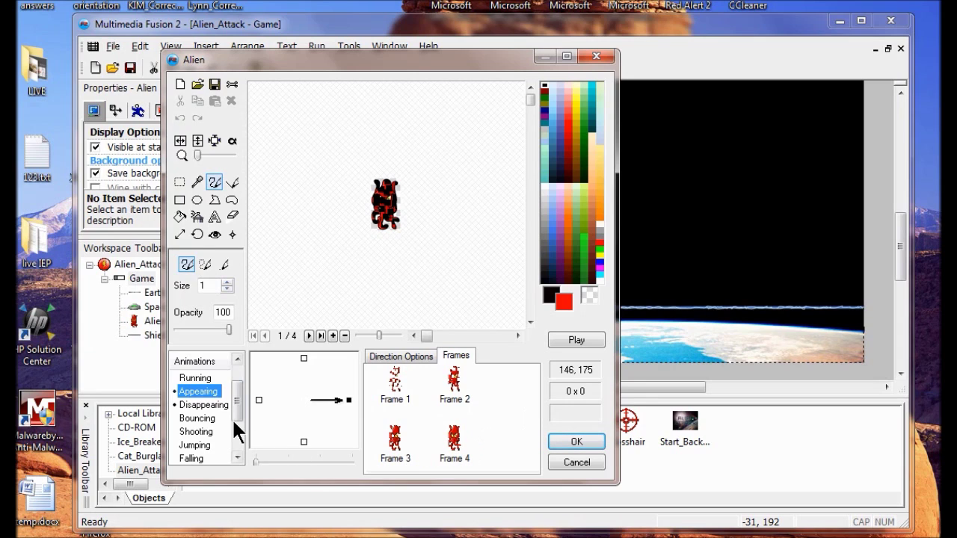
{"action": "scroll", "coordinate": [237, 416], "scroll_direction": "down", "scroll_amount": 2}
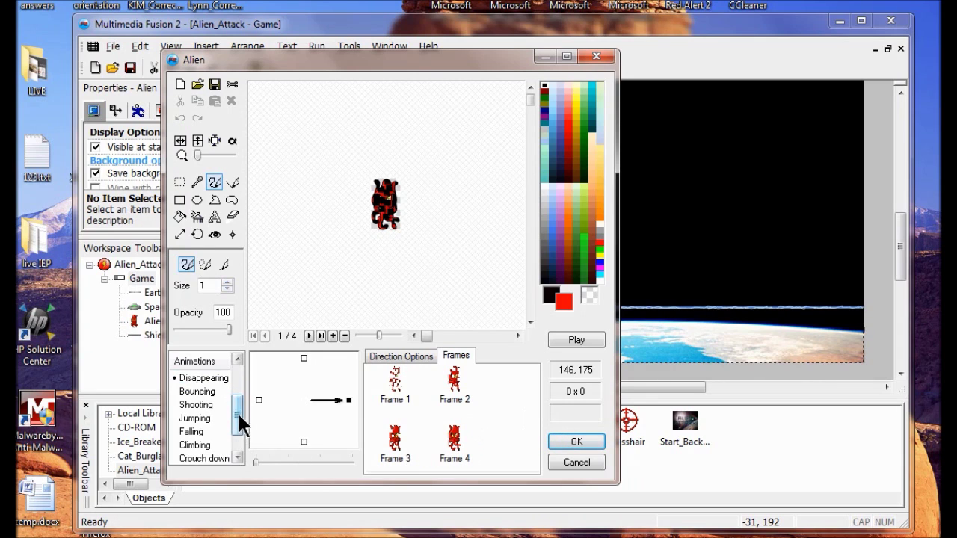
{"action": "left_click", "coordinate": [213, 376]}
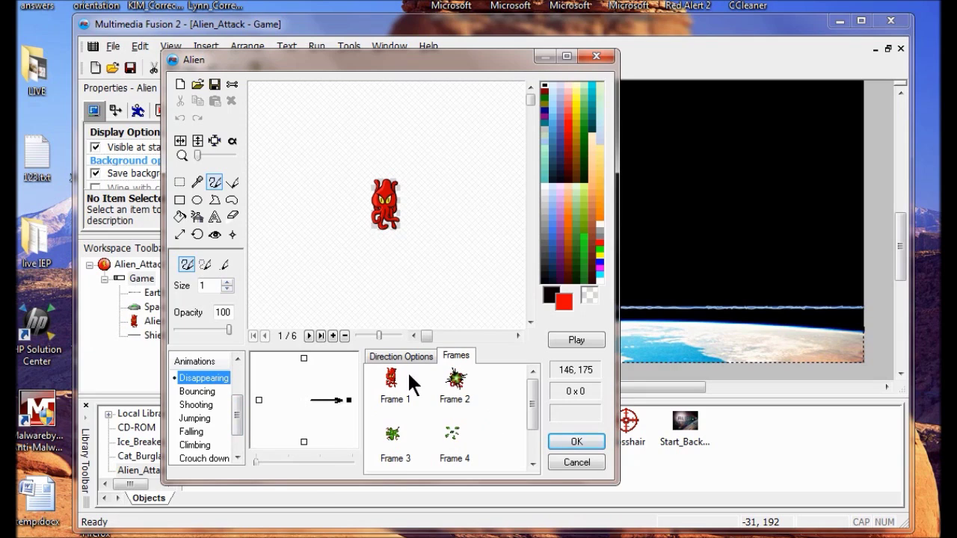